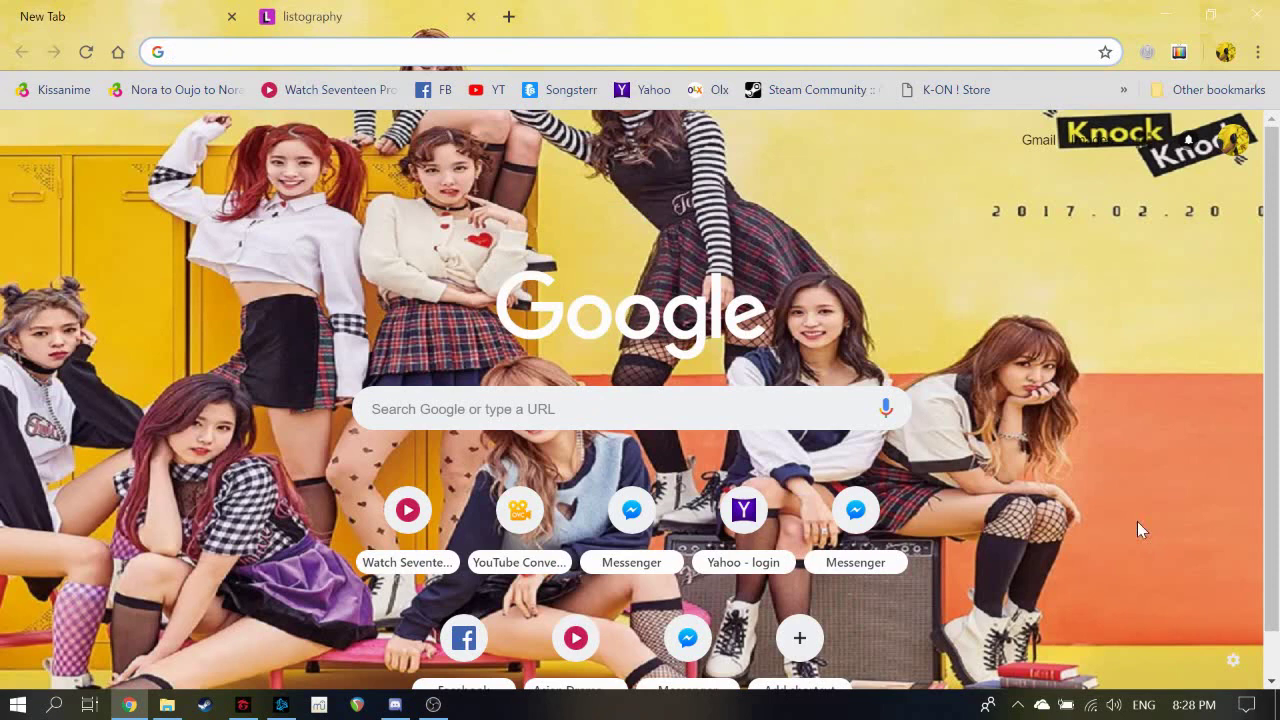
Switch to the listography site and log in to the account
left_click(405, 12)
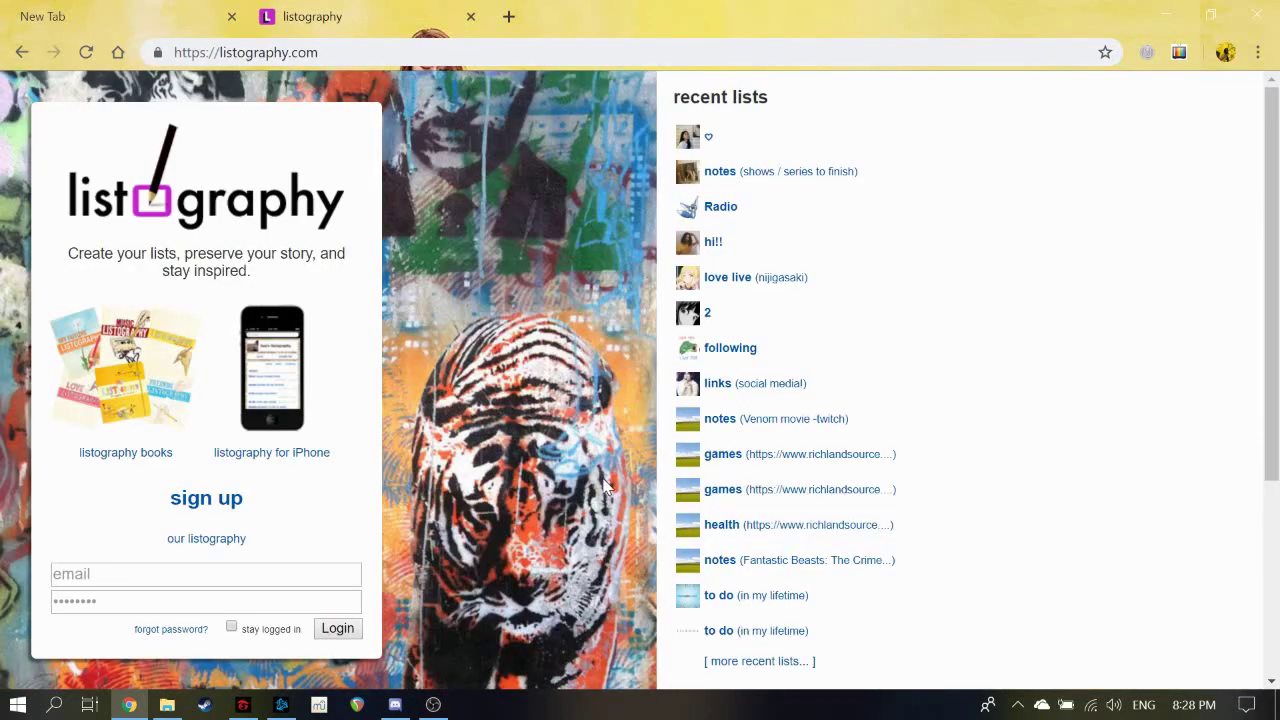
scroll(580, 485, "down", 3)
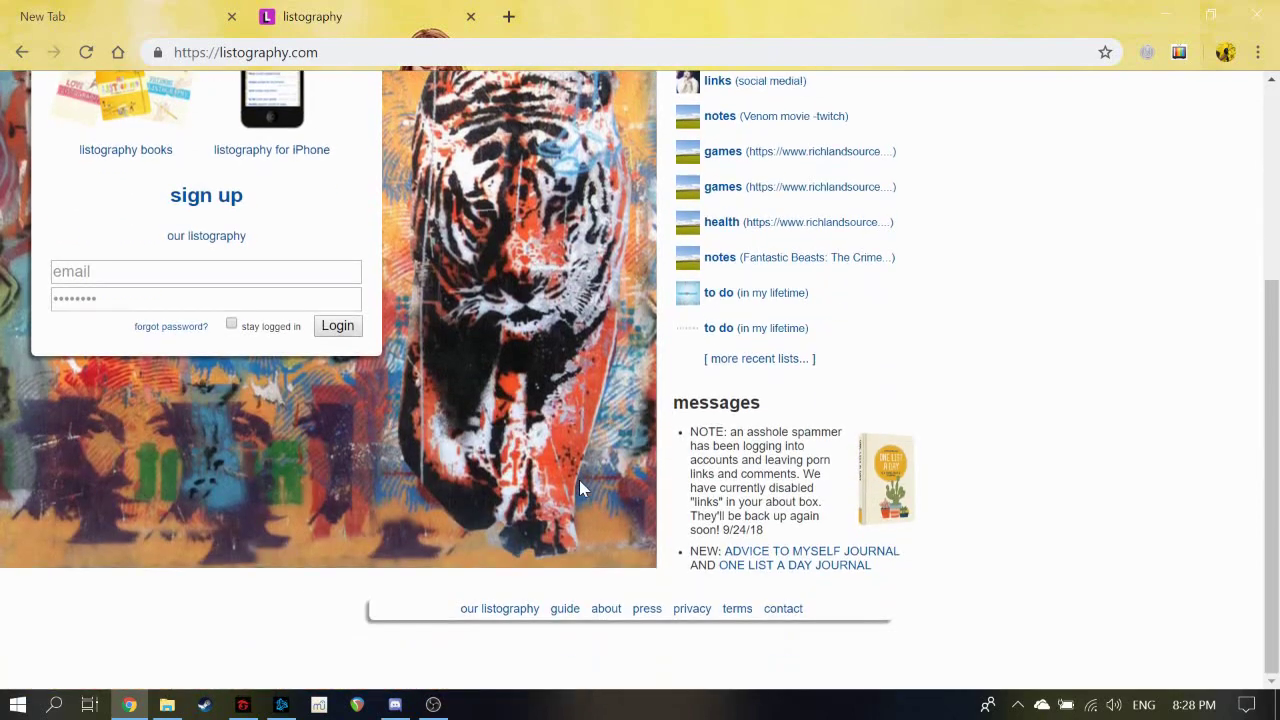
scroll(580, 485, "up", 3)
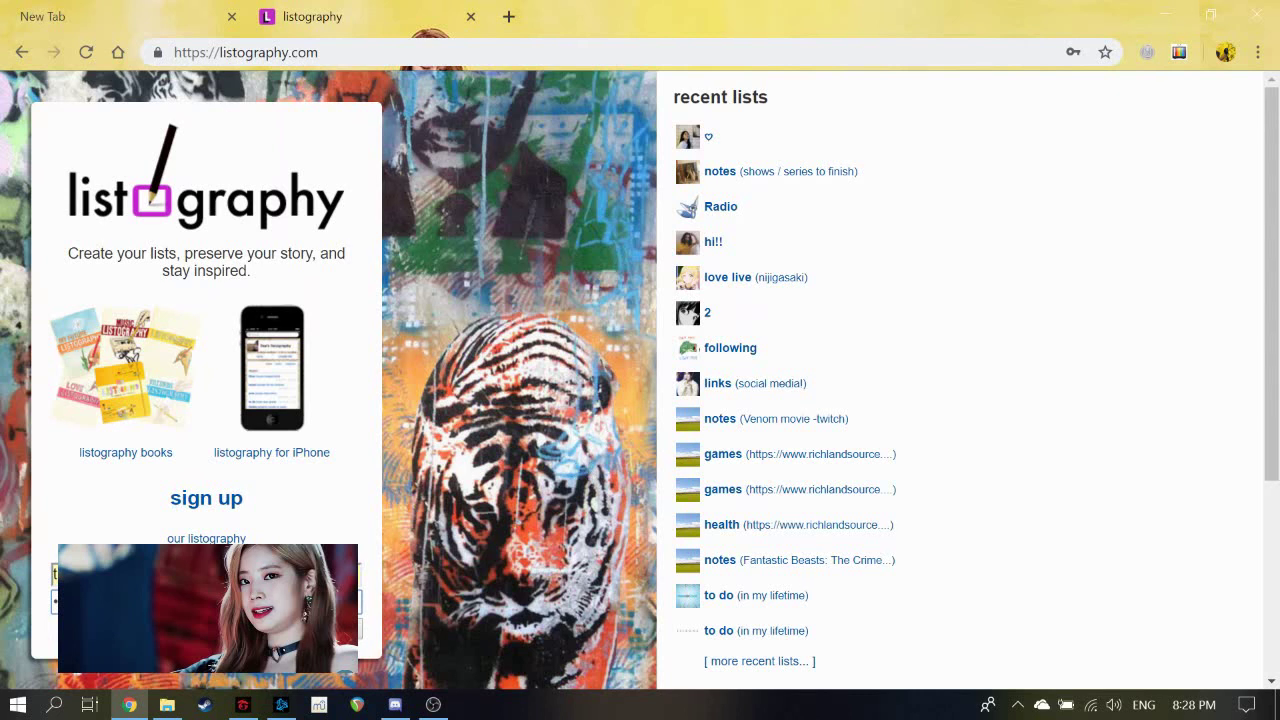
left_click(361, 630)
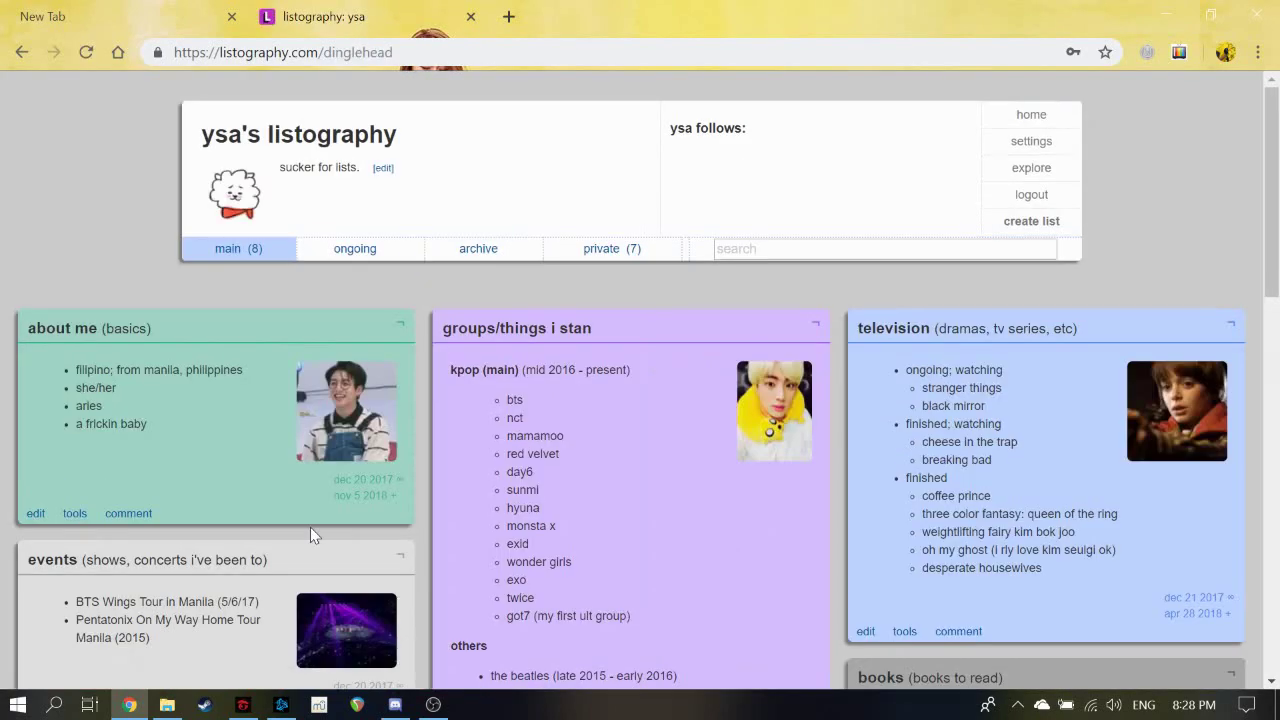
Look through the existing lists on the account's main page
scroll(864, 432, "down", 5)
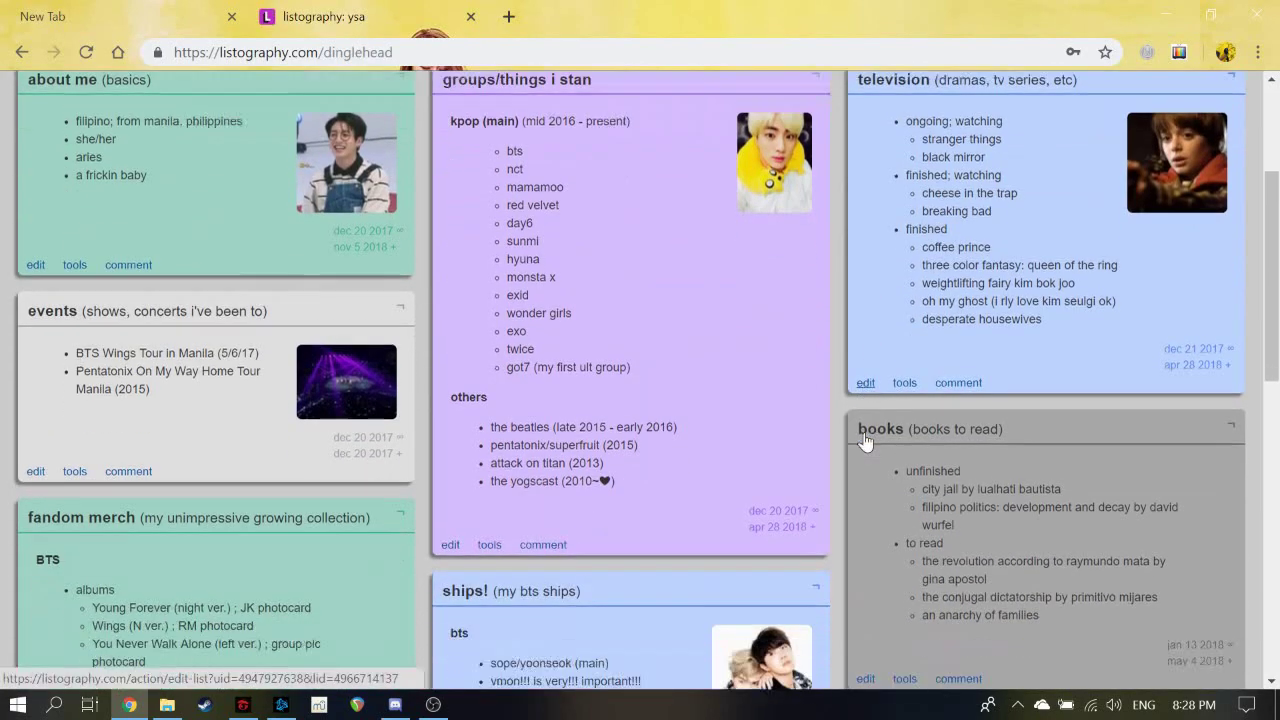
scroll(866, 437, "up", 5)
scroll(863, 431, "down", 1)
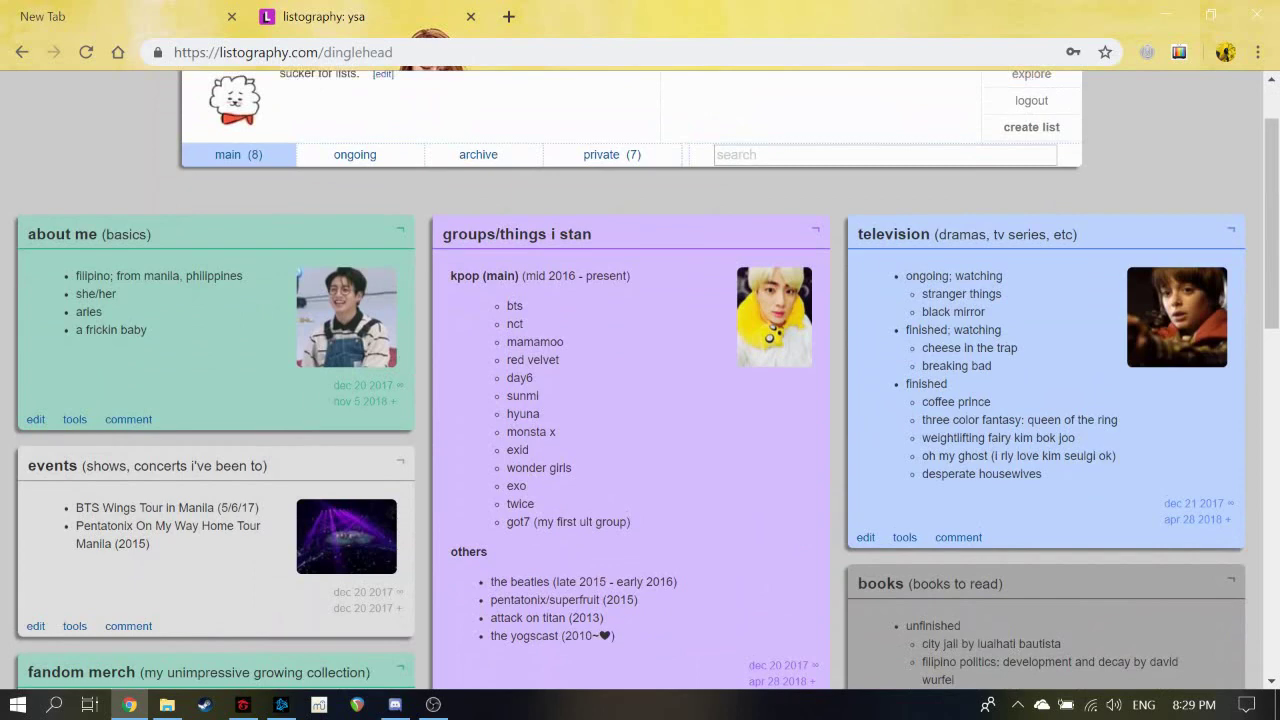
scroll(855, 378, "up", 1)
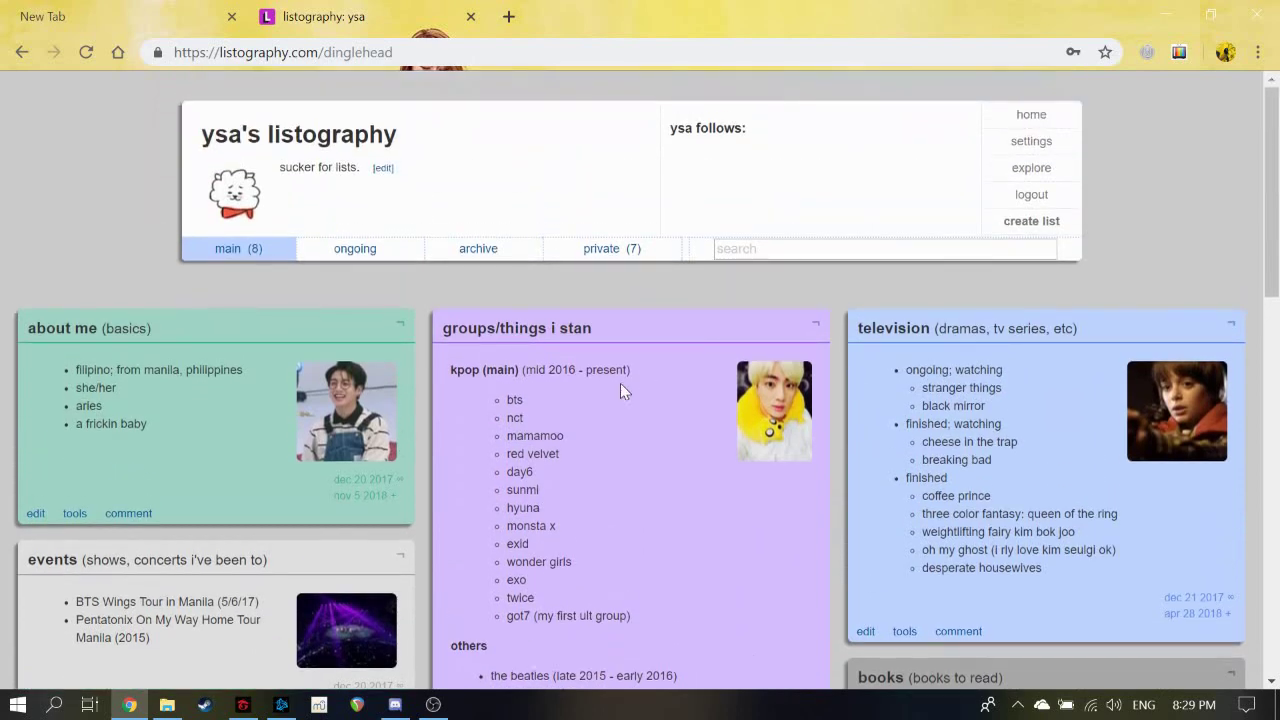
scroll(560, 370, "down", 1)
scroll(639, 475, "down", 3)
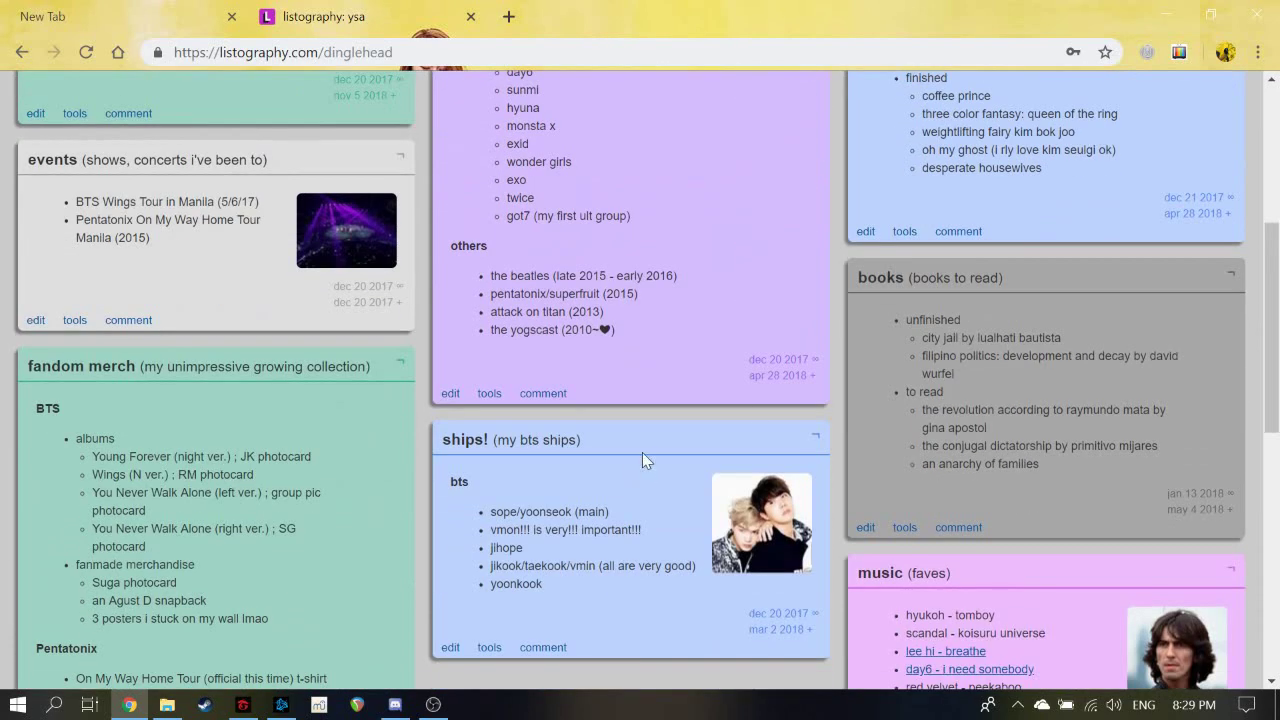
scroll(957, 380, "down", 2)
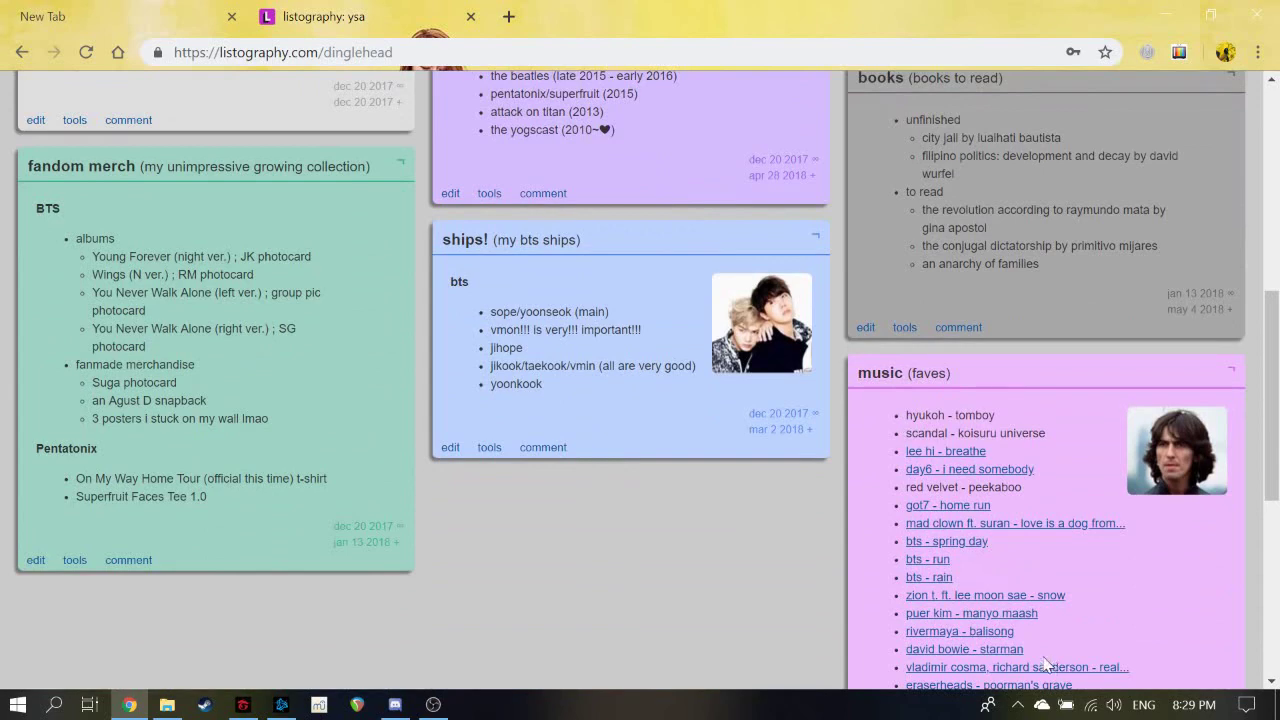
scroll(957, 380, "up", 4)
scroll(1017, 633, "up", 2)
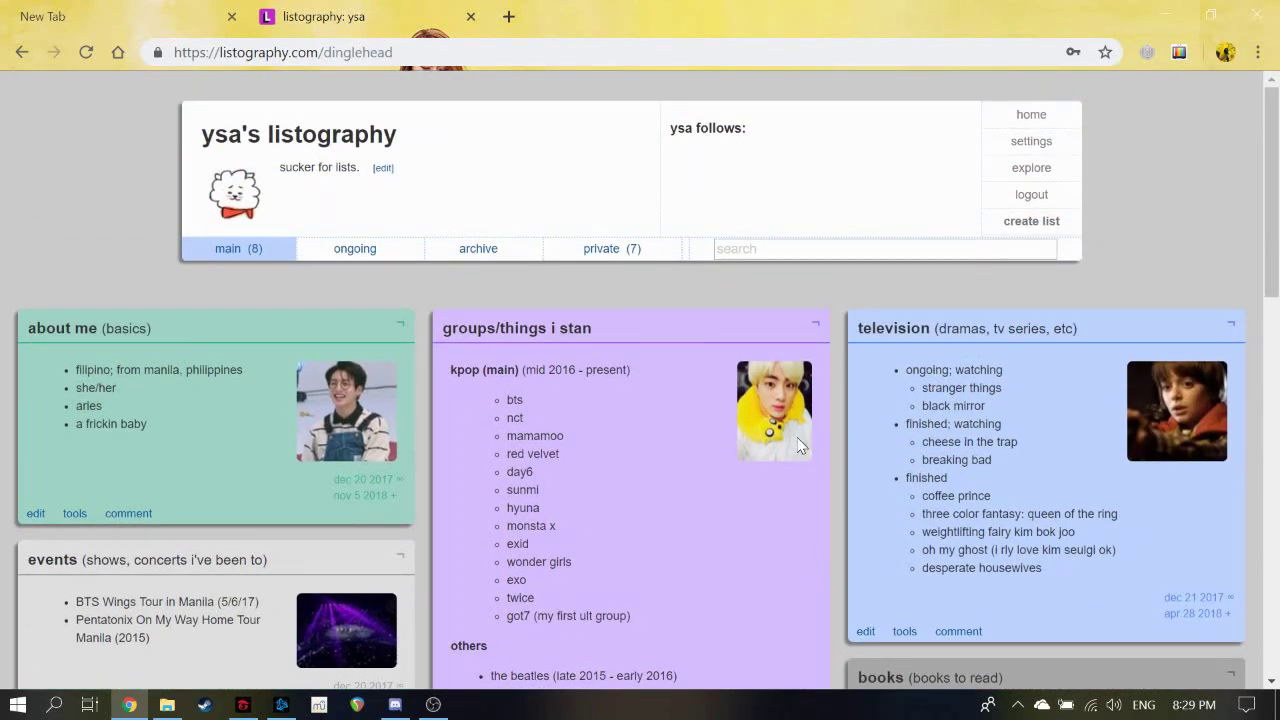
scroll(376, 543, "down", 3)
scroll(726, 520, "up", 3)
Create a new list and replace its placeholder text with a single asterisk bullet
left_click(1033, 223)
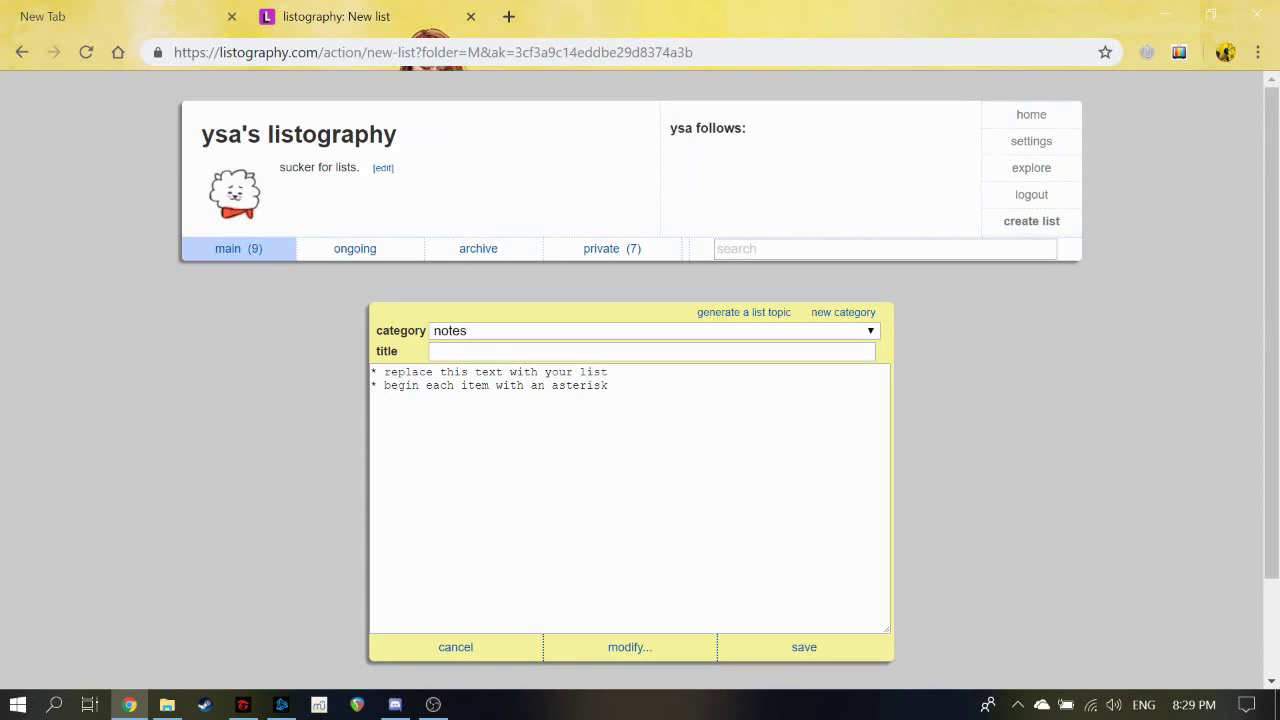
left_click_drag(560, 410, 277, 370)
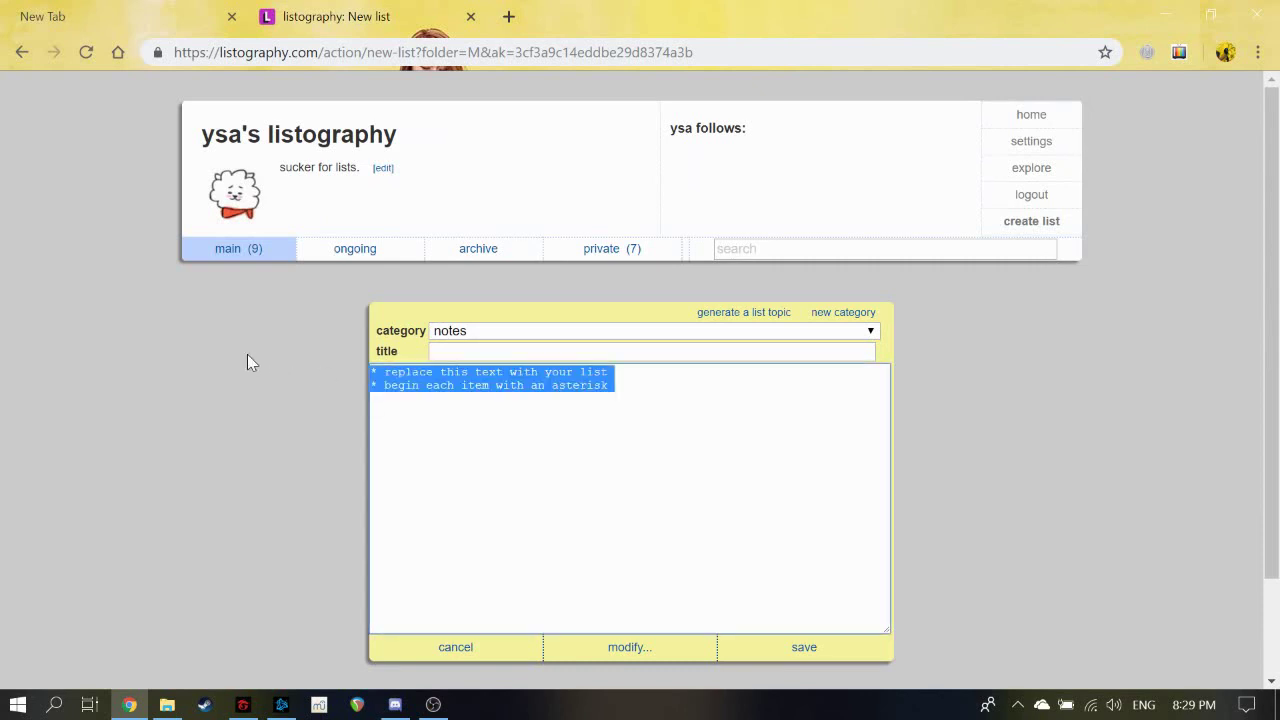
type("*")
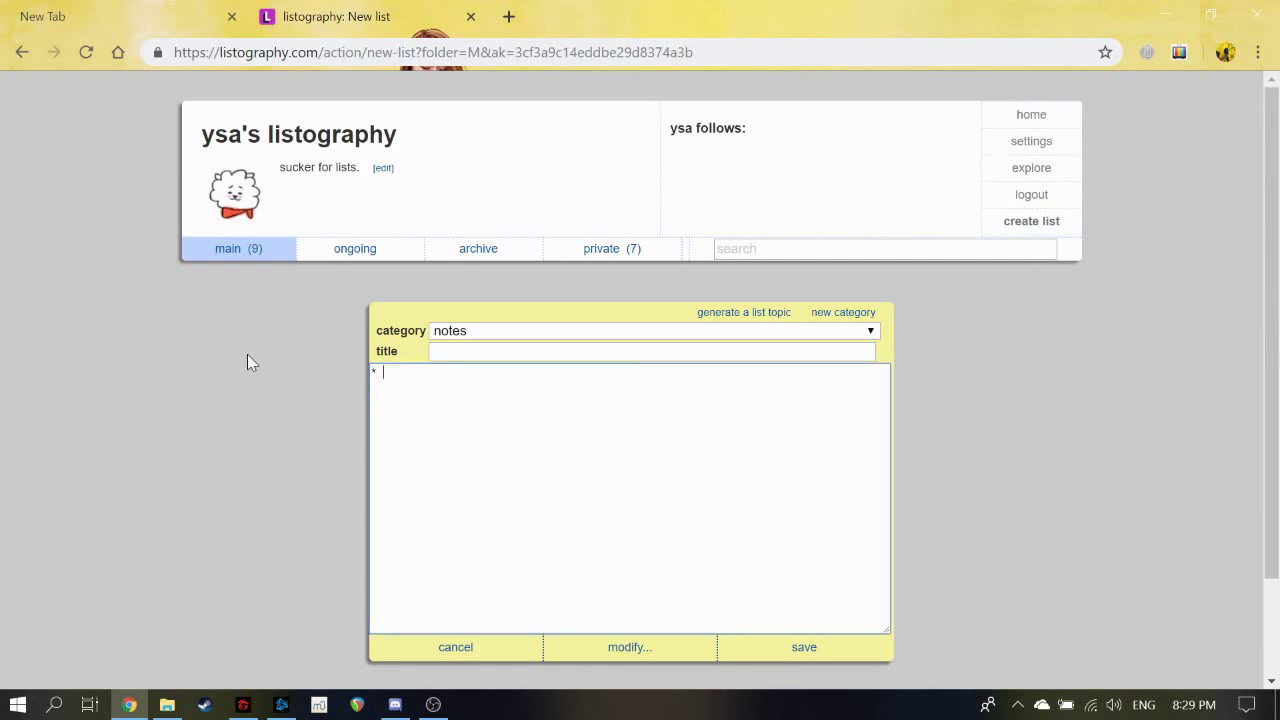
Set the new list's category to "year goals" and its title to "2018 year goals"
left_click(534, 336)
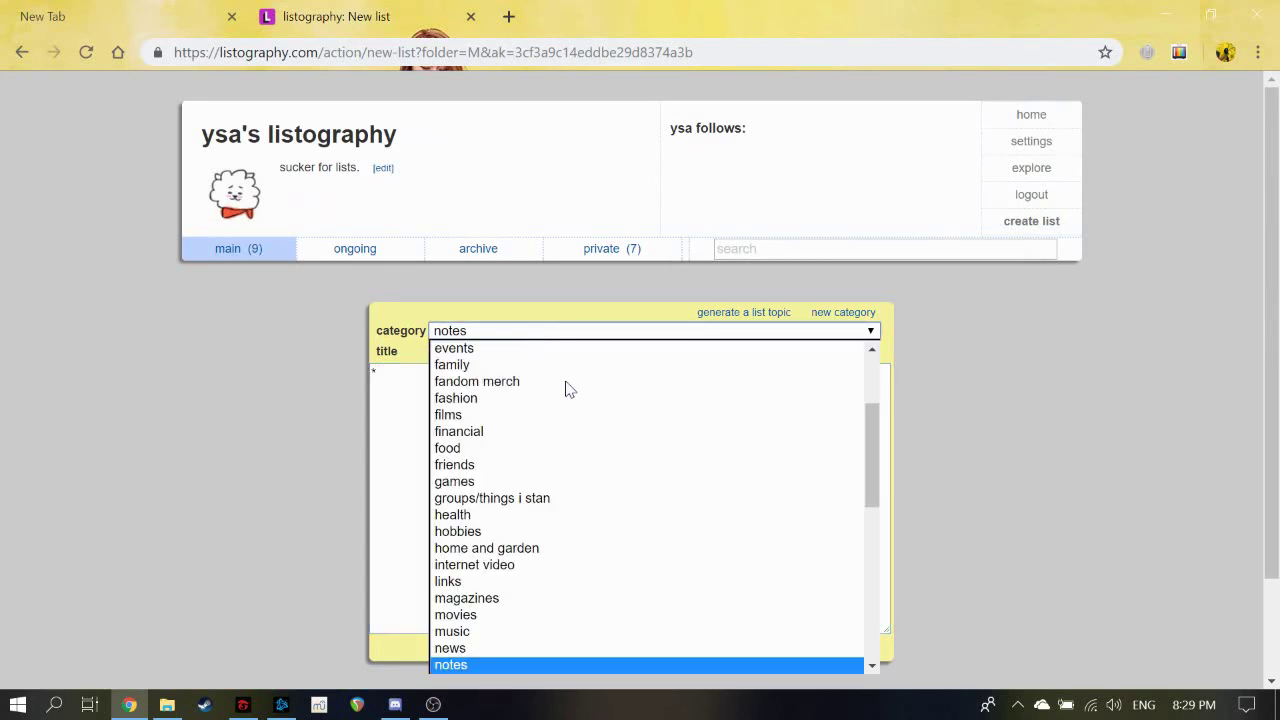
scroll(580, 460, "down", 6)
left_click(546, 665)
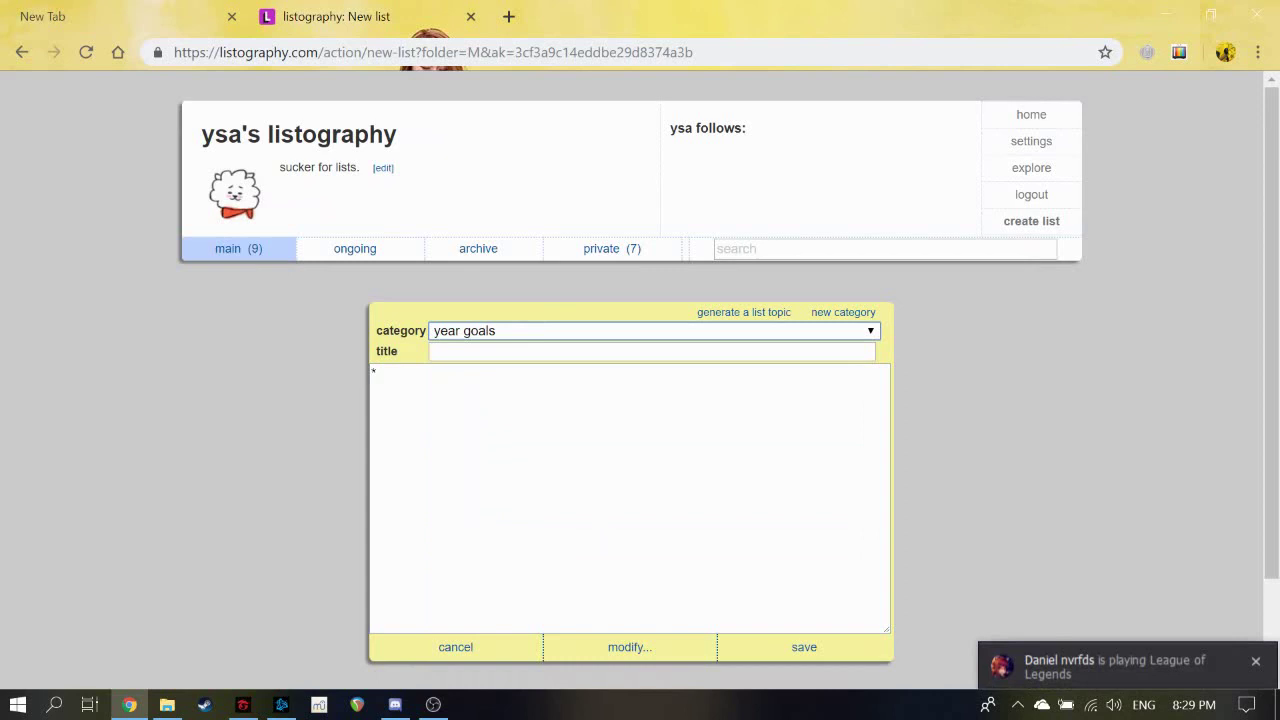
key("Tab")
type("2018 yearg")
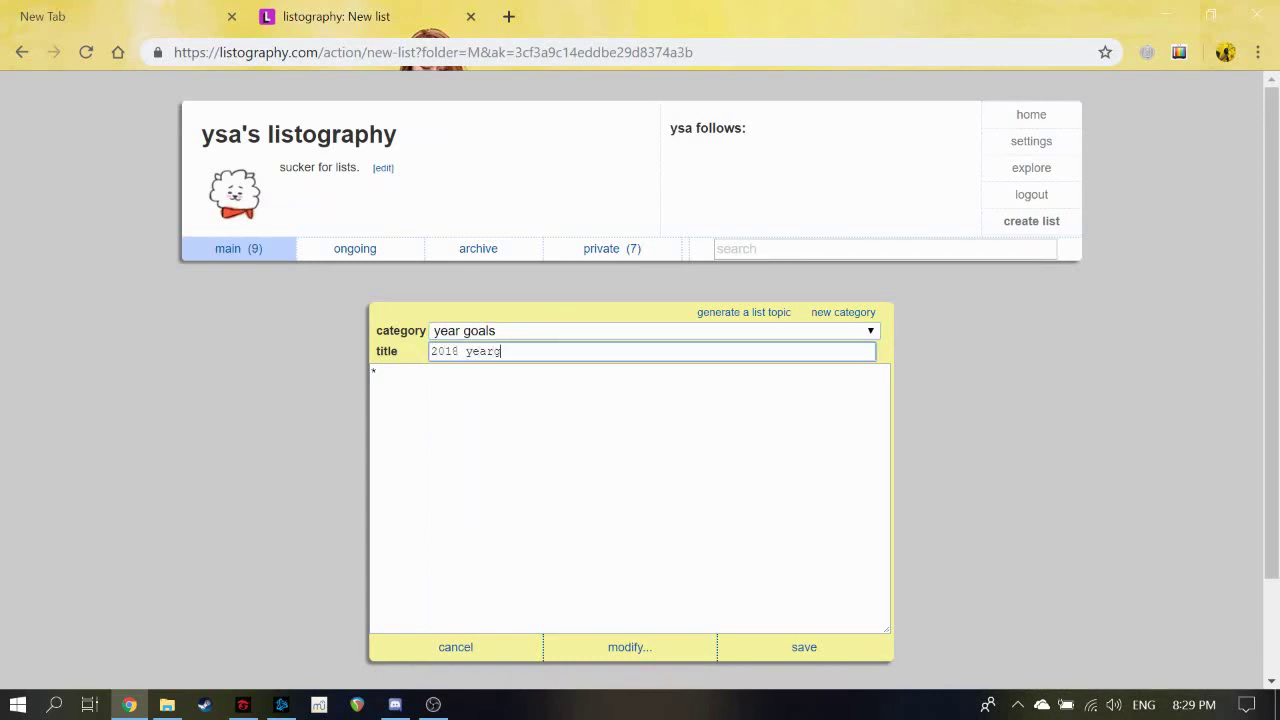
key("BackSpace")
type("goals")
Enter the asterisk items "lose weight", "learn guitar" and "learn how to cook", and save the list
left_click(383, 372)
type("lose wight")
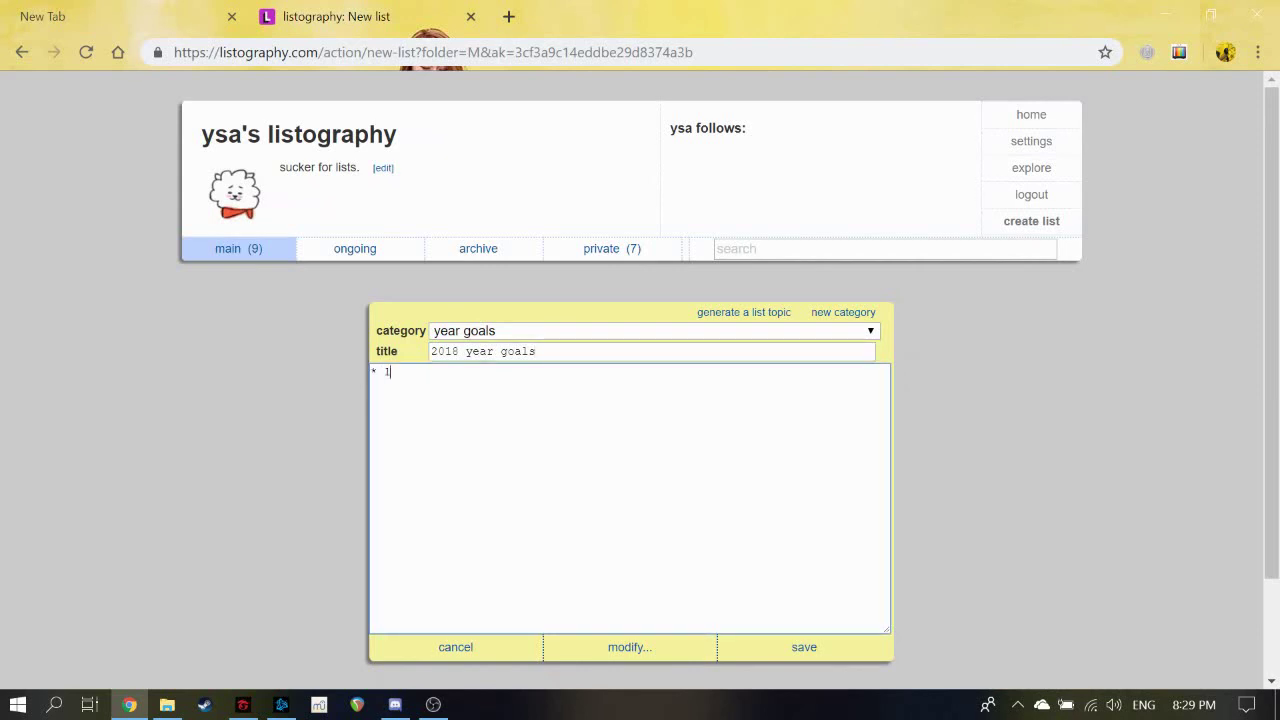
key("BackSpace")
key("BackSpace")
key("BackSpace")
key("BackSpace")
type("eight ")
type("* learn")
type(" guitar ")
type("*")
type(" learn h")
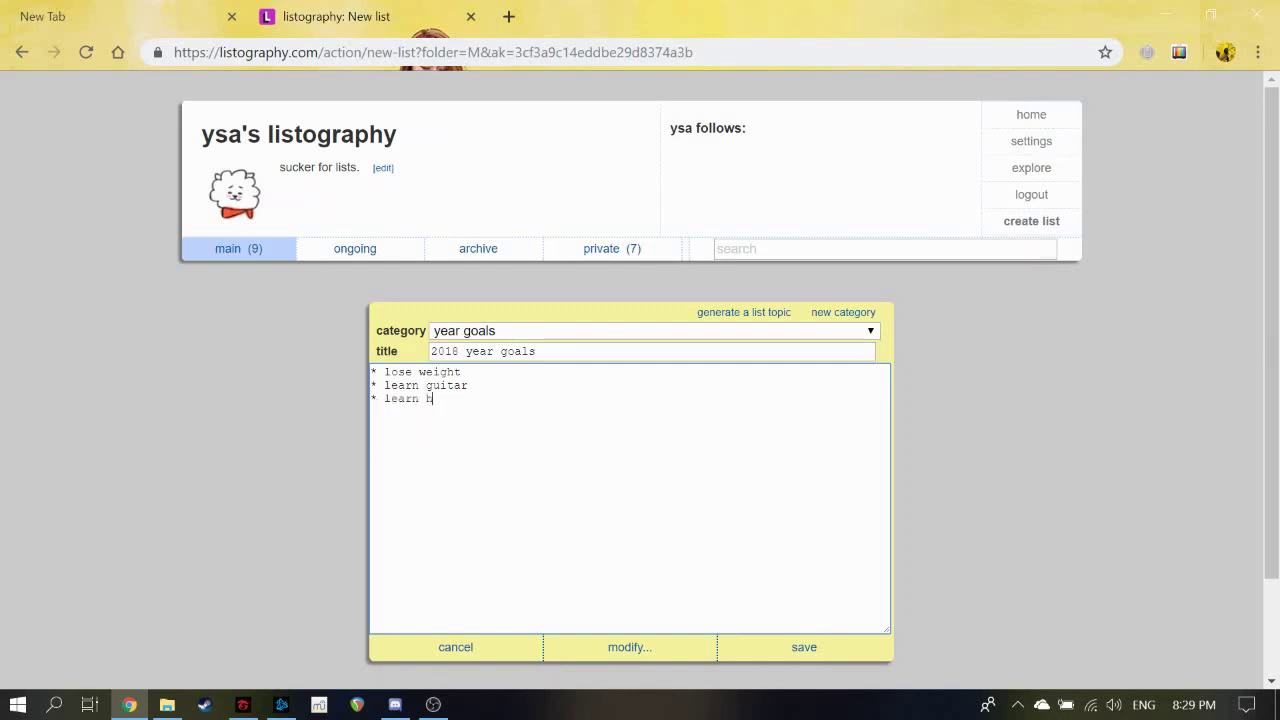
type("ow to cook")
left_click(806, 648)
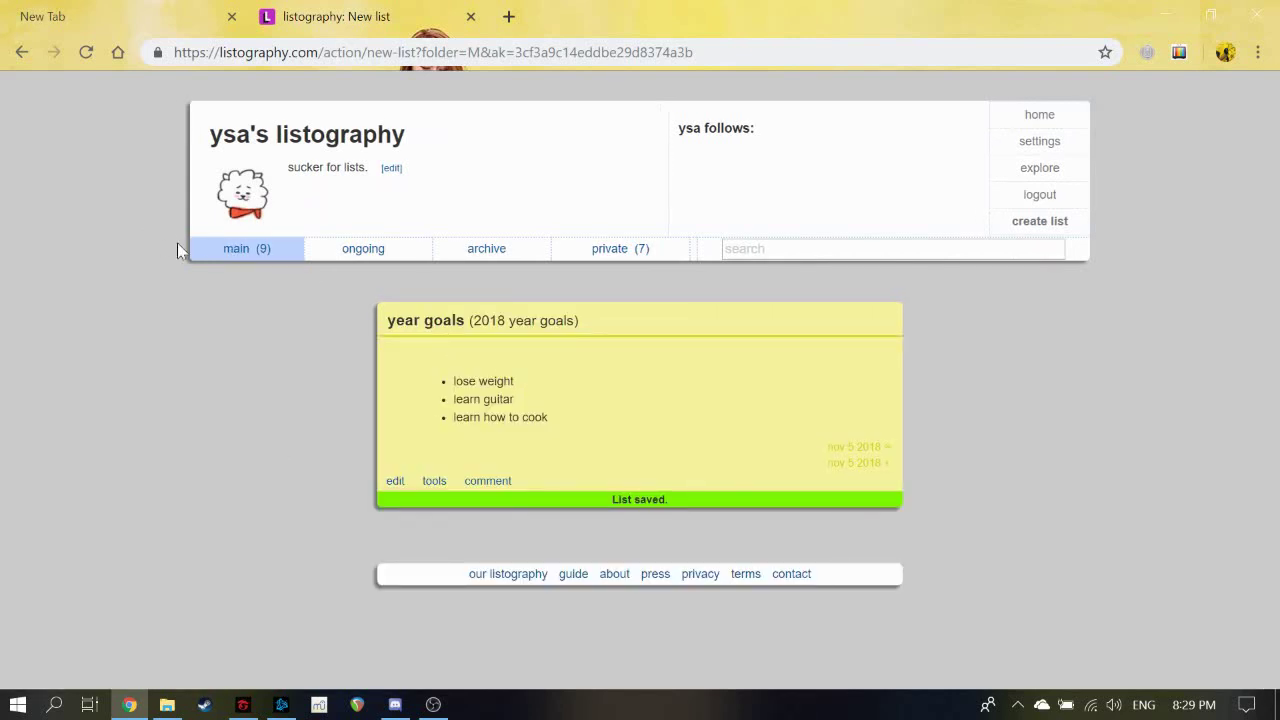
Show the main folder and move the year goals list to the top of the middle column
left_click(239, 252)
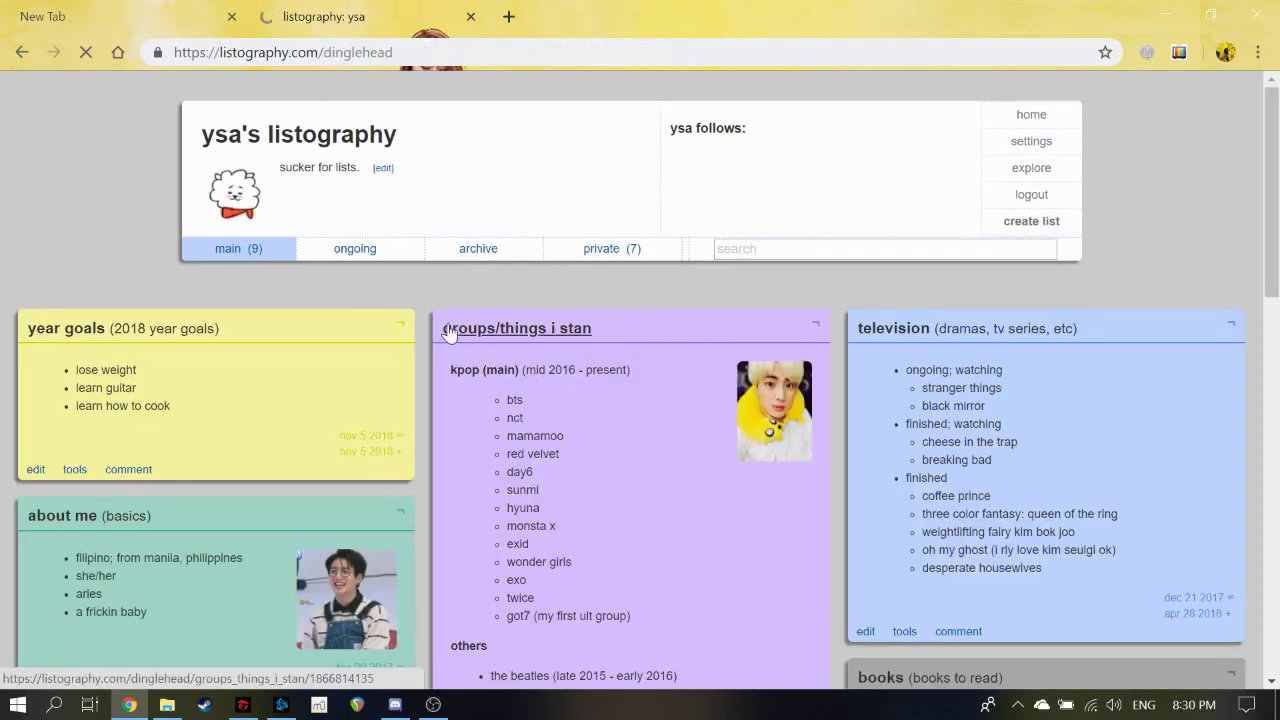
scroll(440, 470, "down", 2)
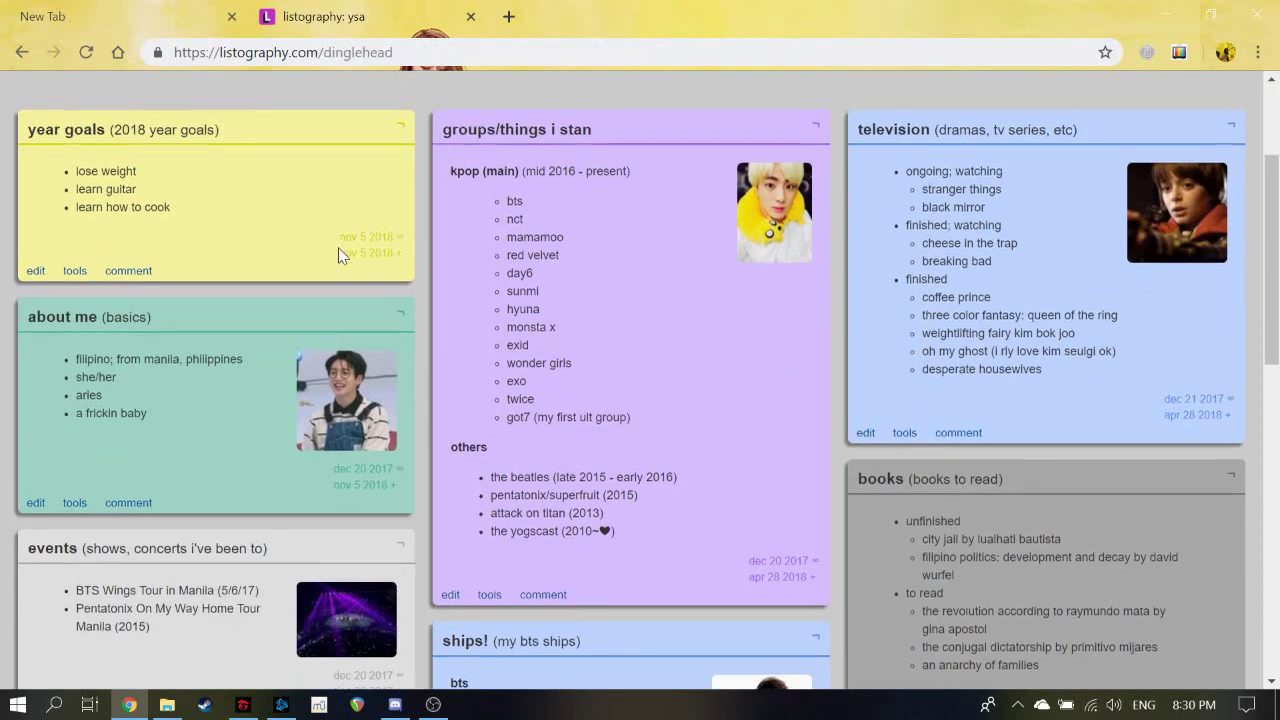
scroll(370, 290, "up", 2)
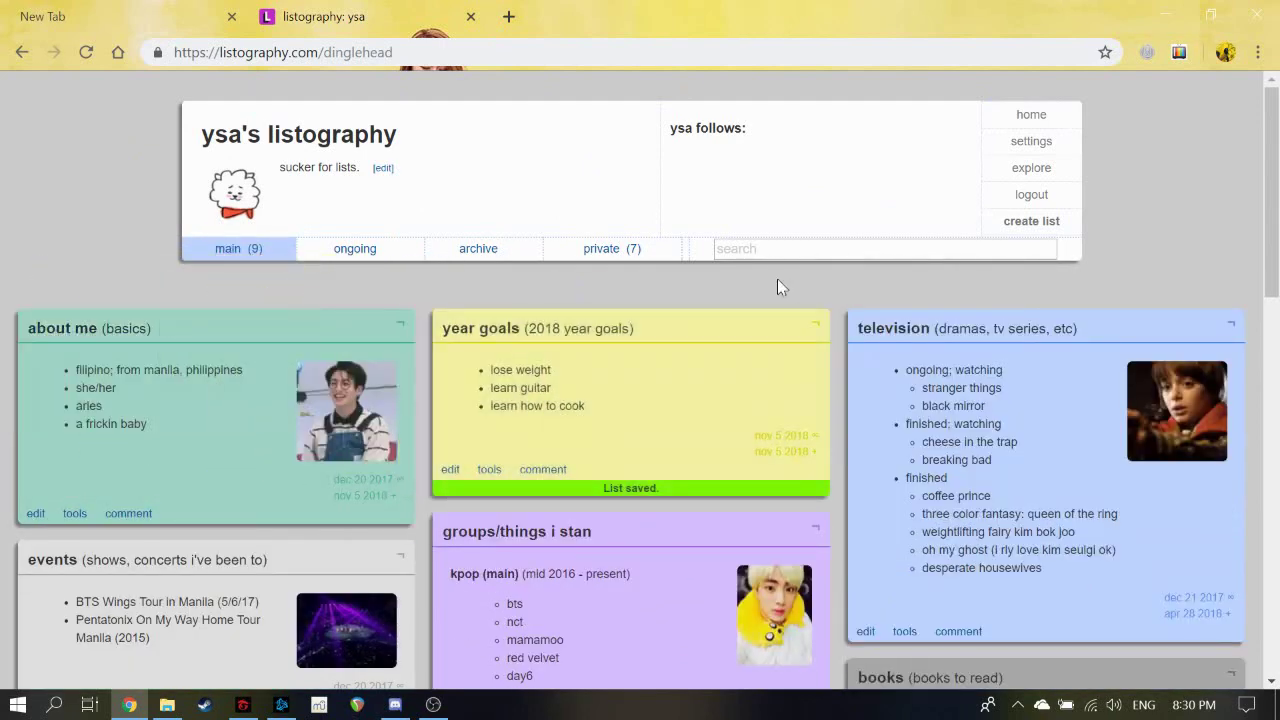
left_click(880, 249)
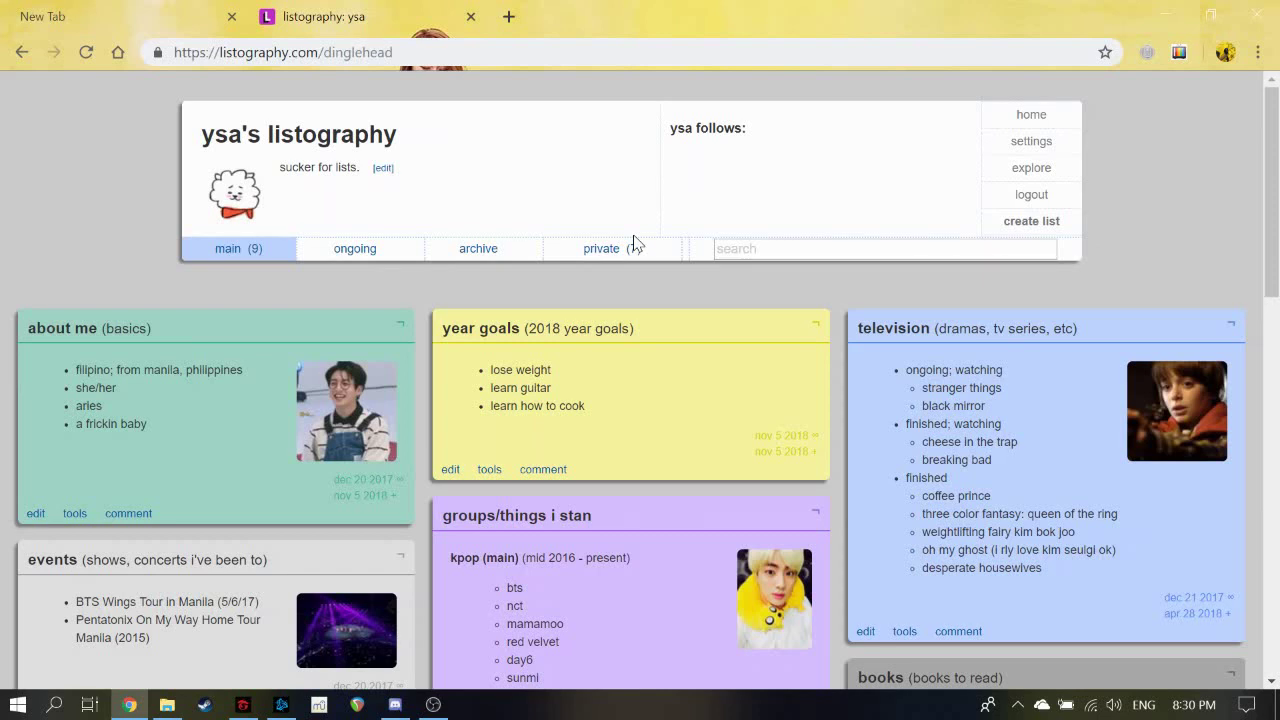
Create another list in the "hobbies" category, titled "hobbiezzz", and clear its placeholder text
left_click(1045, 230)
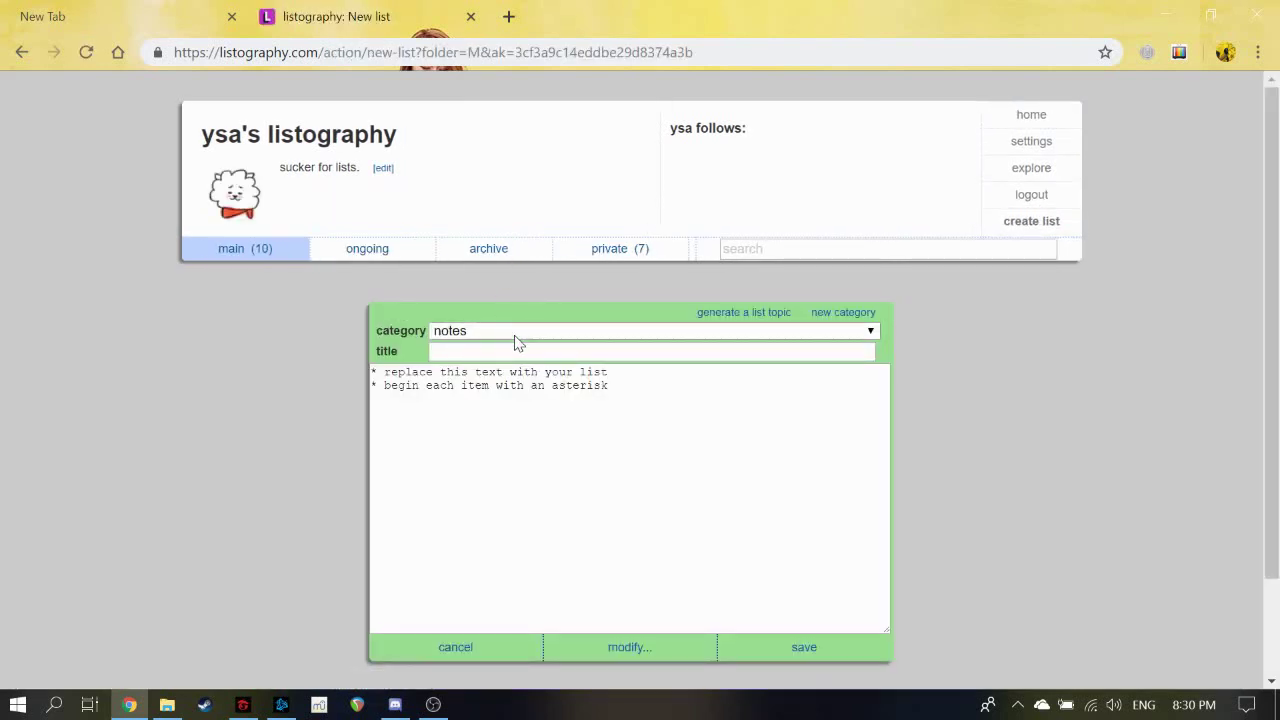
left_click(514, 336)
left_click(637, 538)
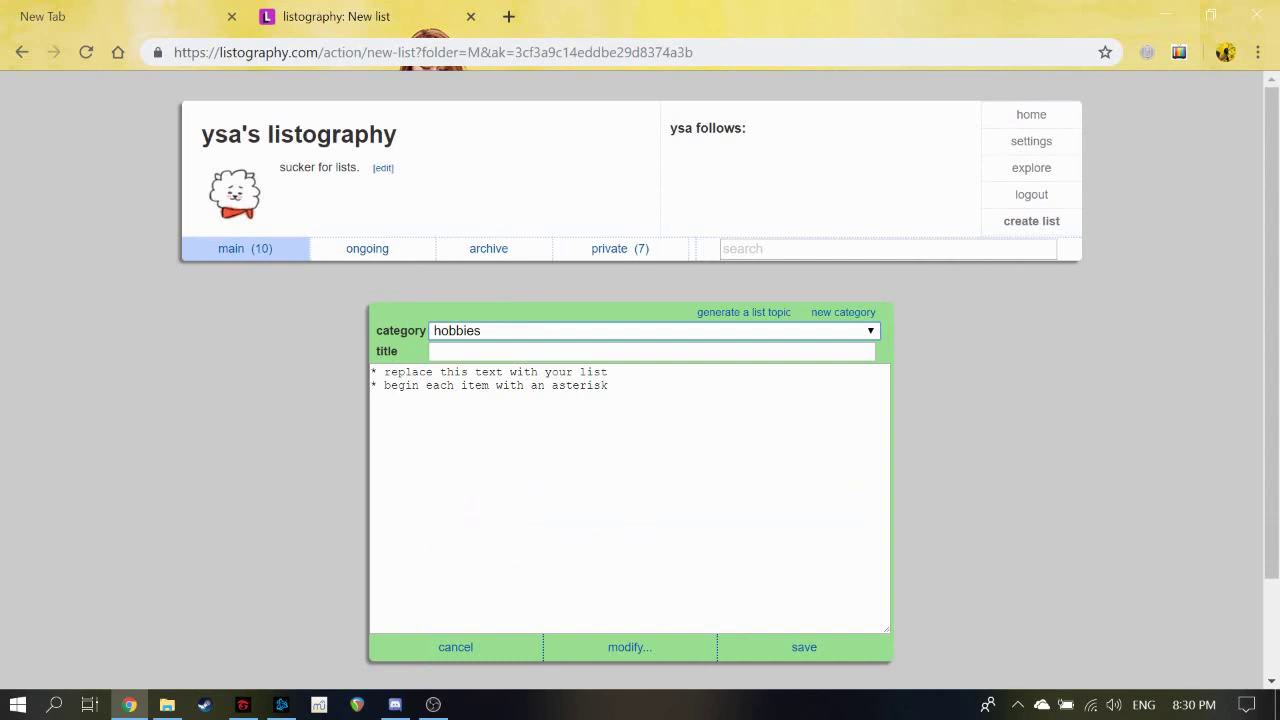
left_click(652, 351)
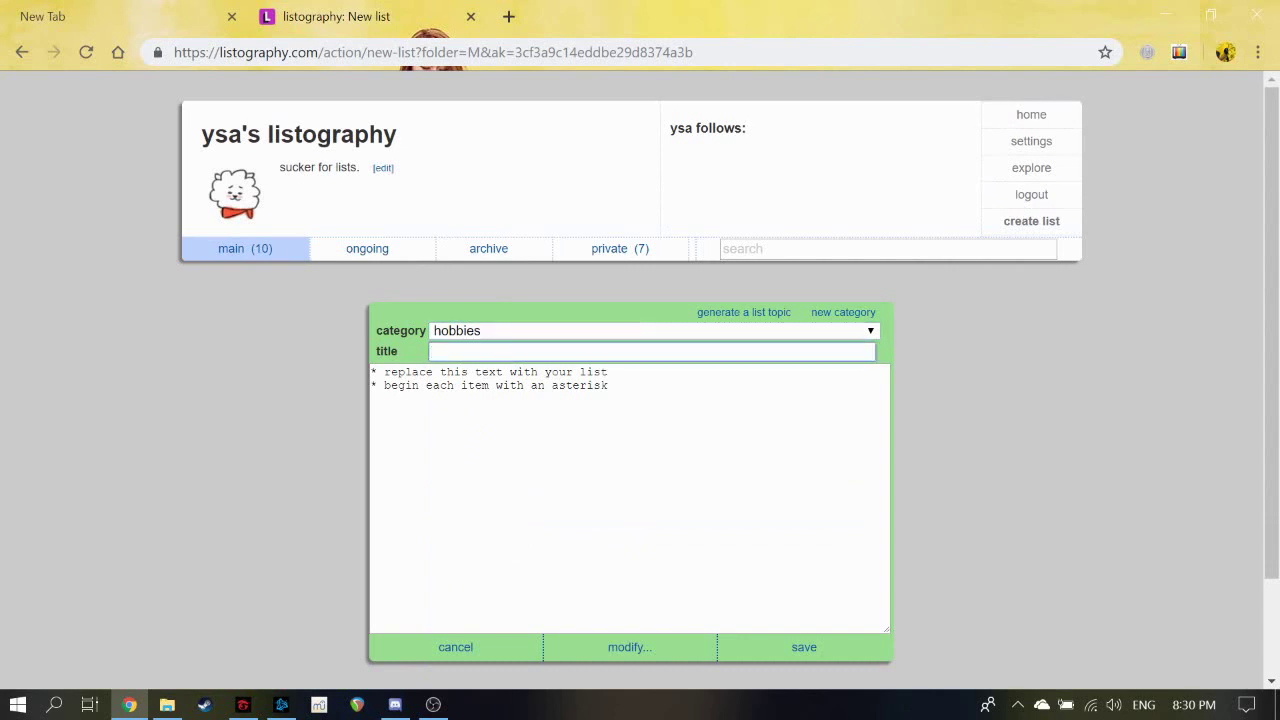
type("hobbiezzz")
key("Tab")
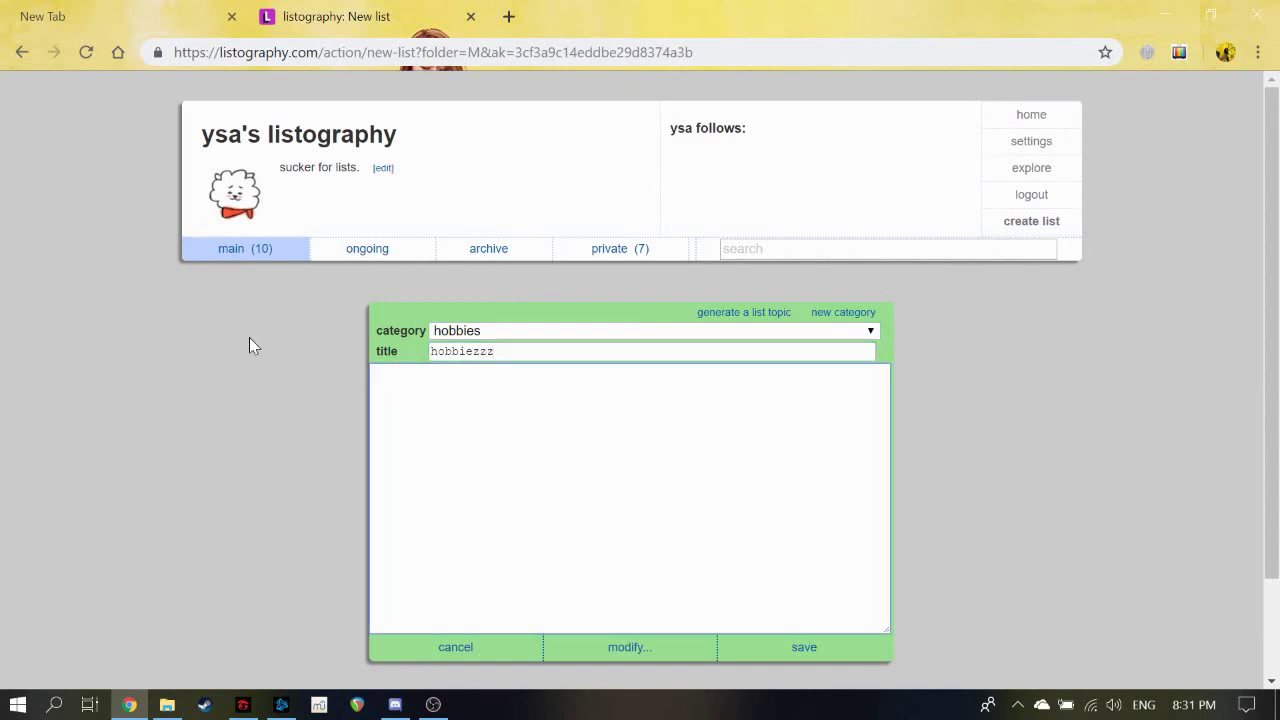
Enter the asterisk items "dancing in the shower", "rapping" and "using my guitar as a bass" on separate lines
type("* dancing the")
key("BackSpace")
key("BackSpace")
key("BackSpace")
type("in the shower")
key("Return")
type("* rapping")
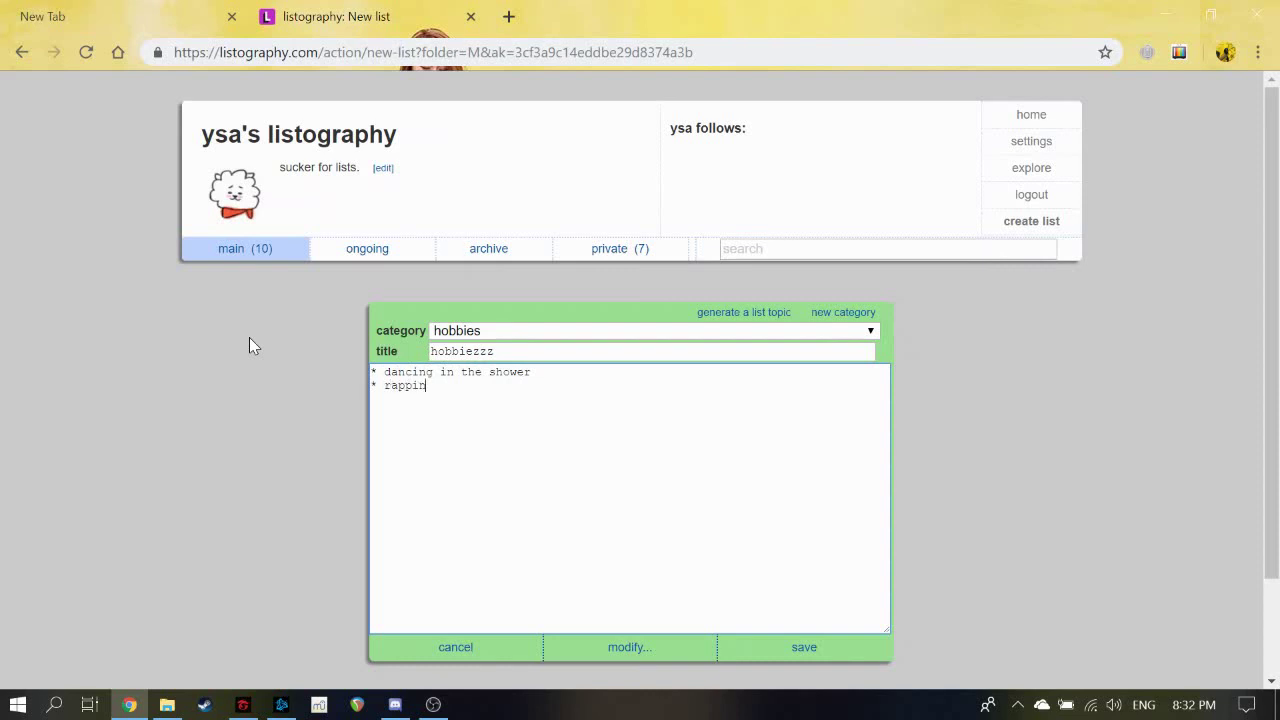
key("Return")
type("* using my guitar as a bass")
Assign the hobbies list to the private folder, save it, and show the private lists
left_click(630, 648)
scroll(630, 640, "down", 2)
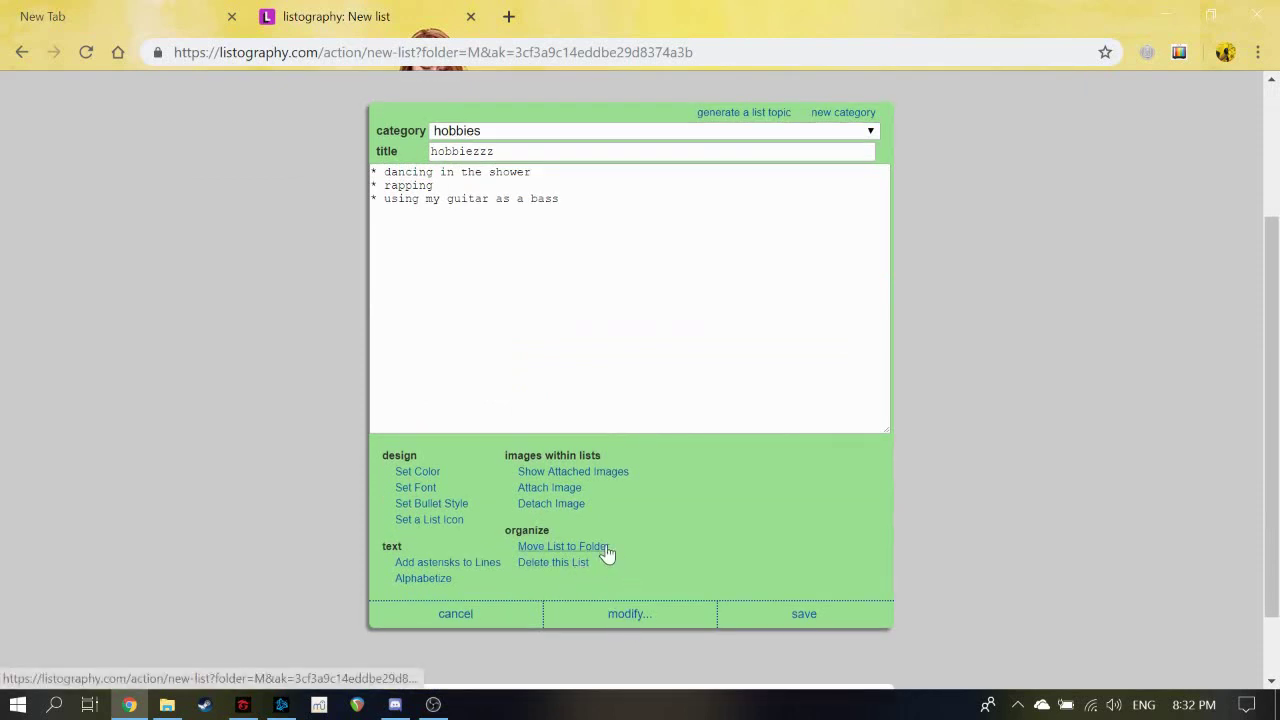
left_click(605, 548)
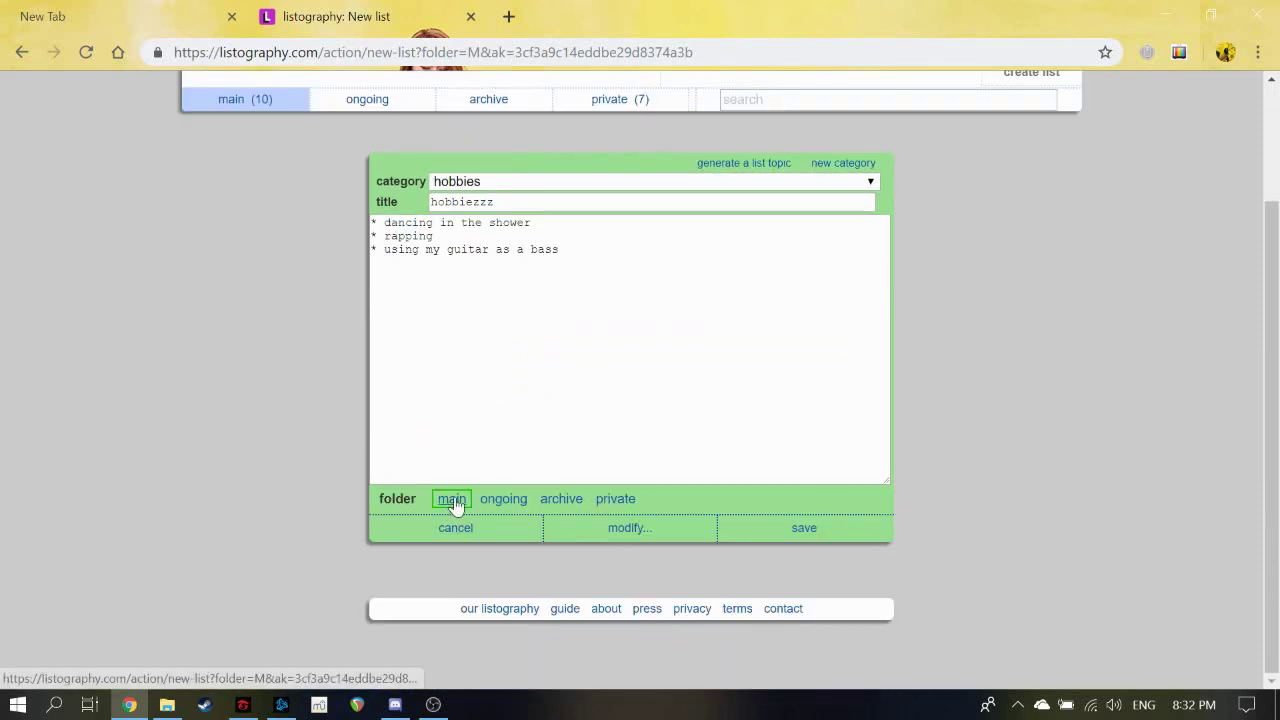
left_click(615, 498)
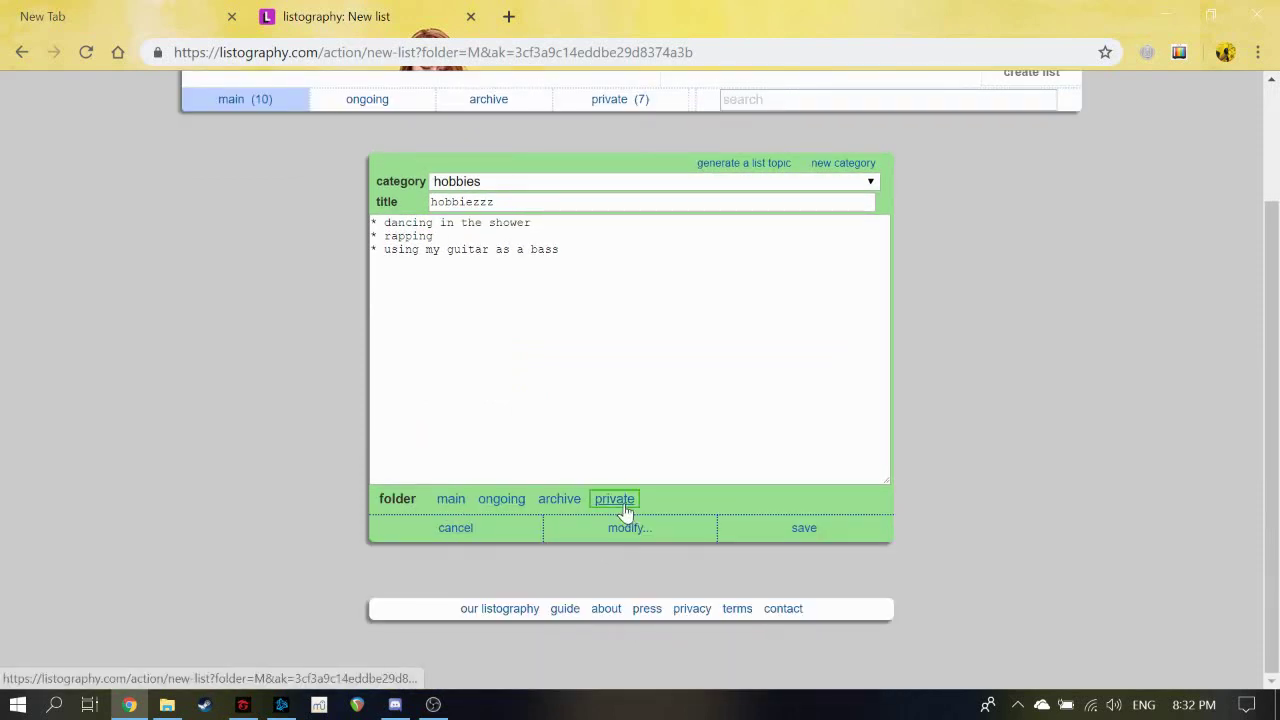
left_click(800, 530)
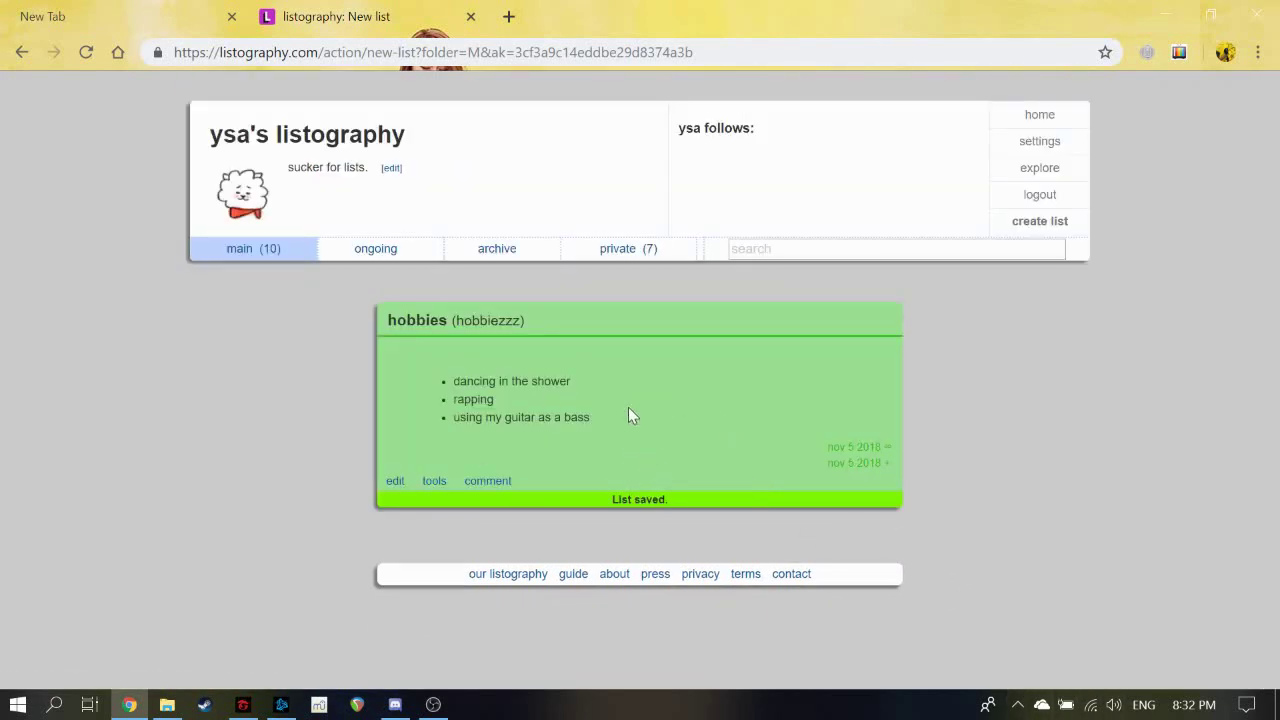
left_click(626, 251)
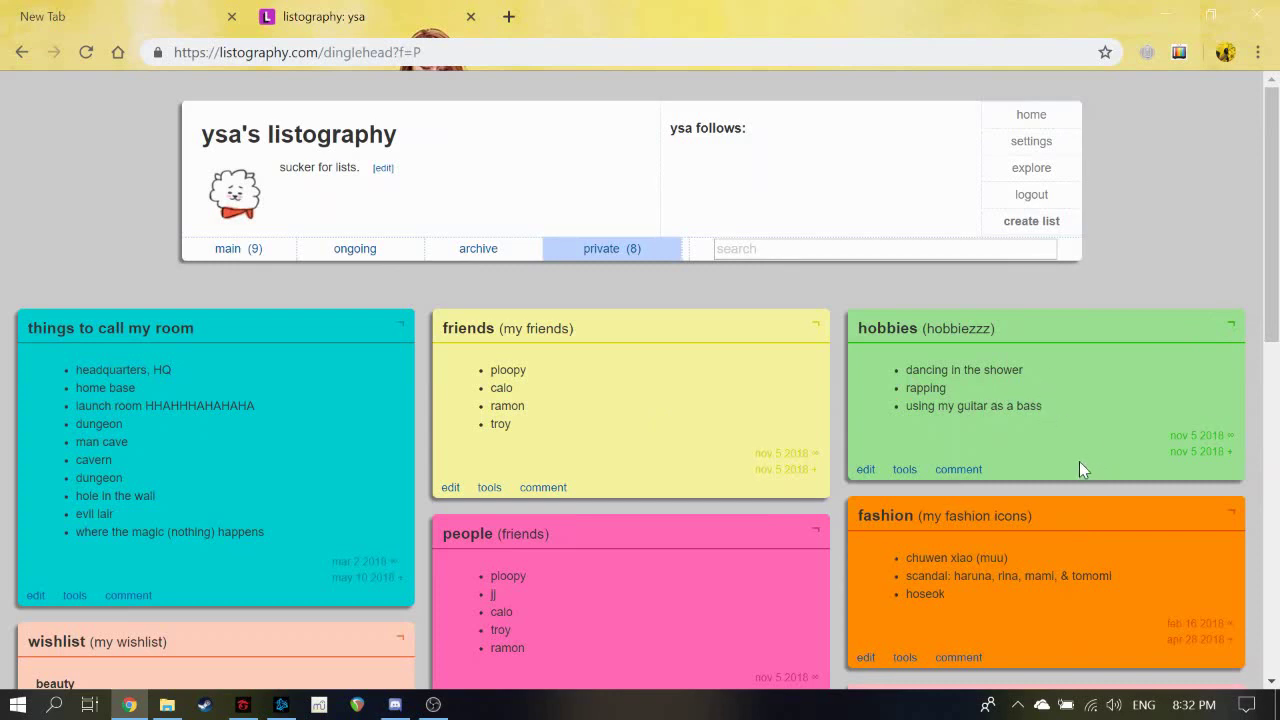
Log out and open the profile's public address on listography.com to look through its lists as a visitor
left_click(1039, 201)
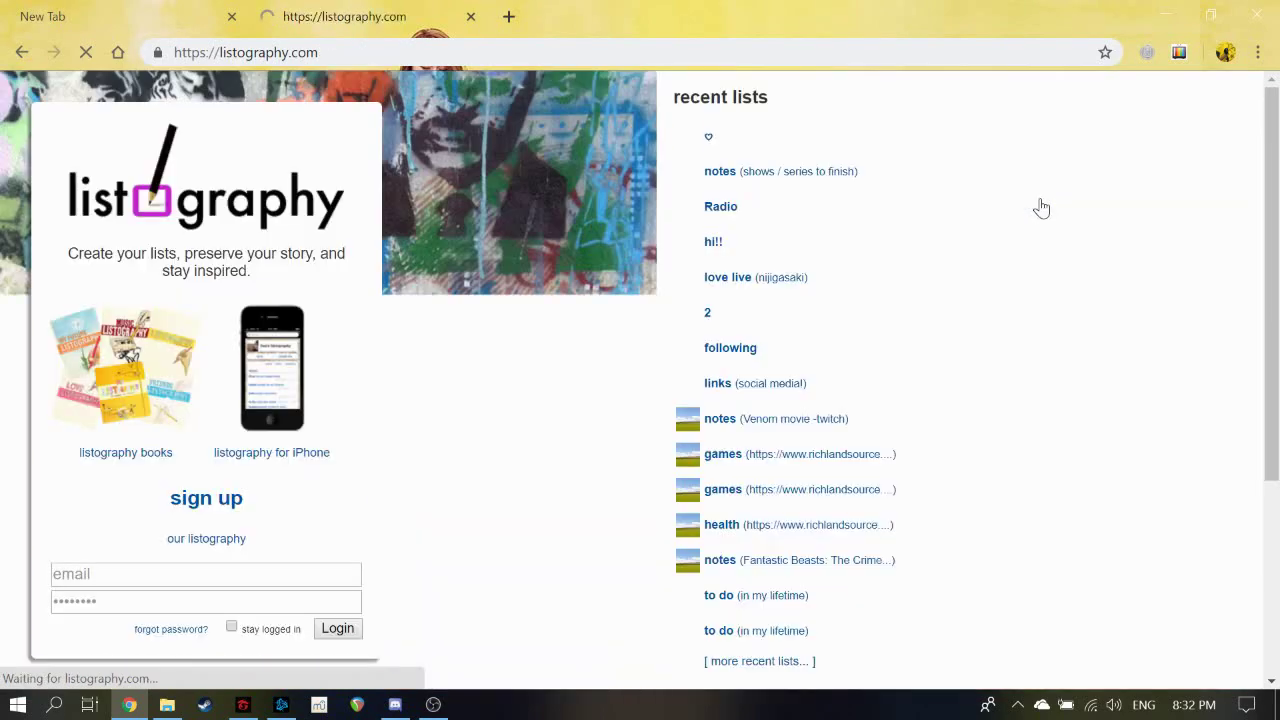
left_click(410, 52)
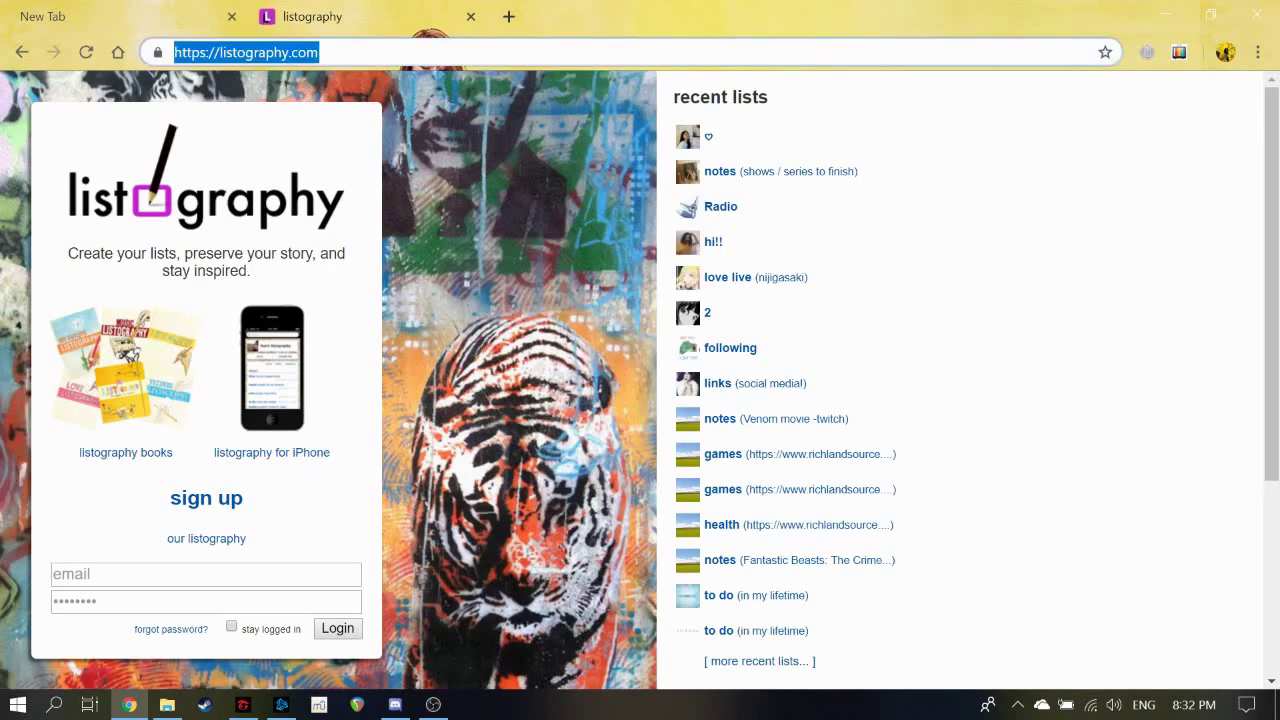
key("End")
type("/")
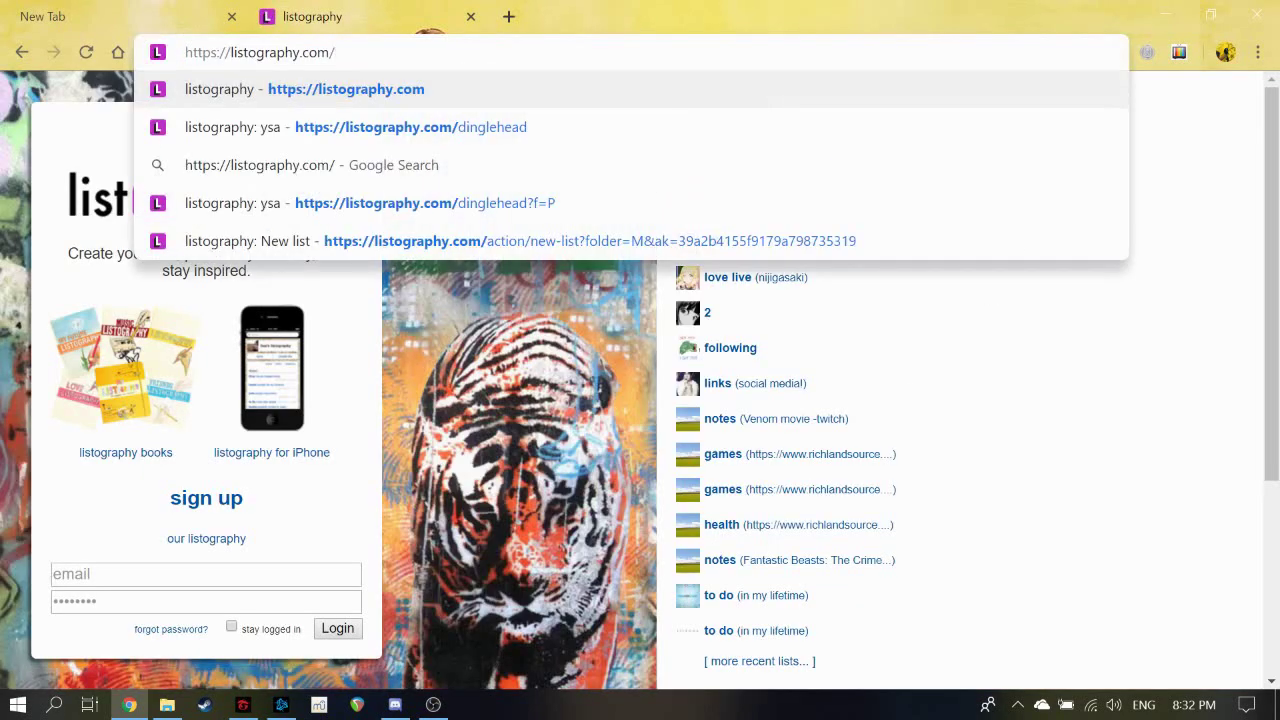
type("di")
key("Return")
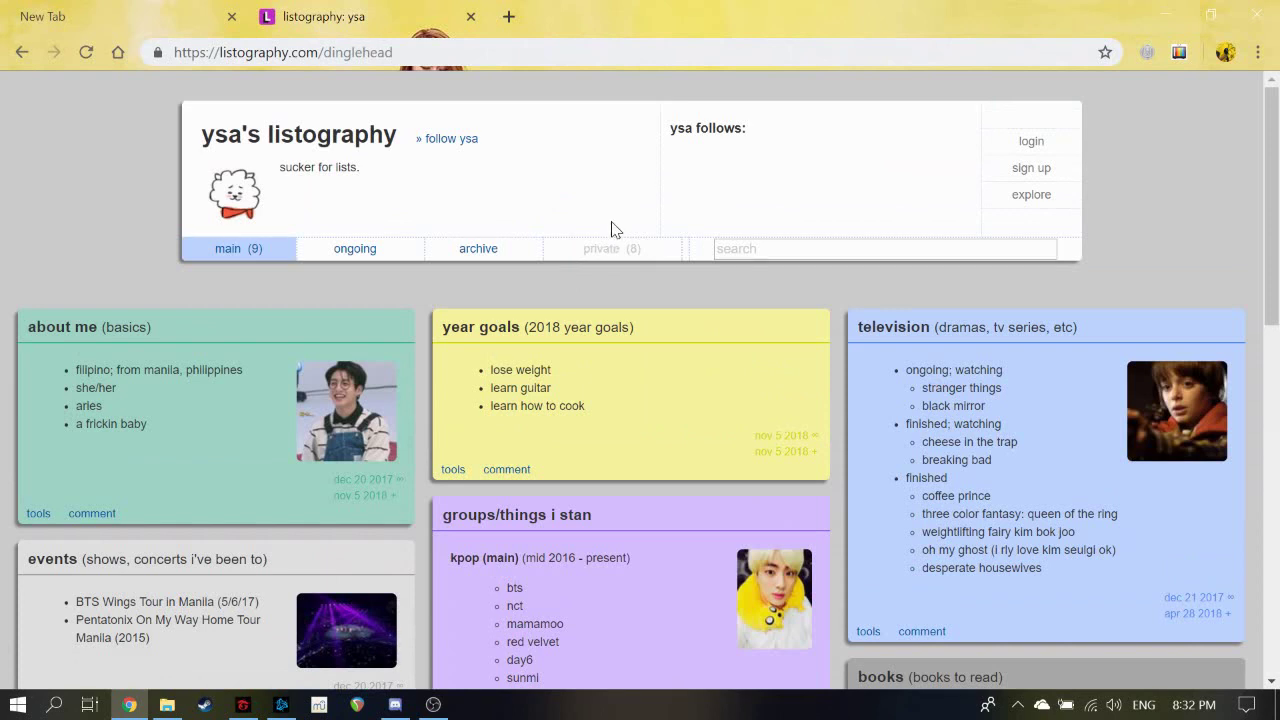
scroll(640, 200, "down", 1)
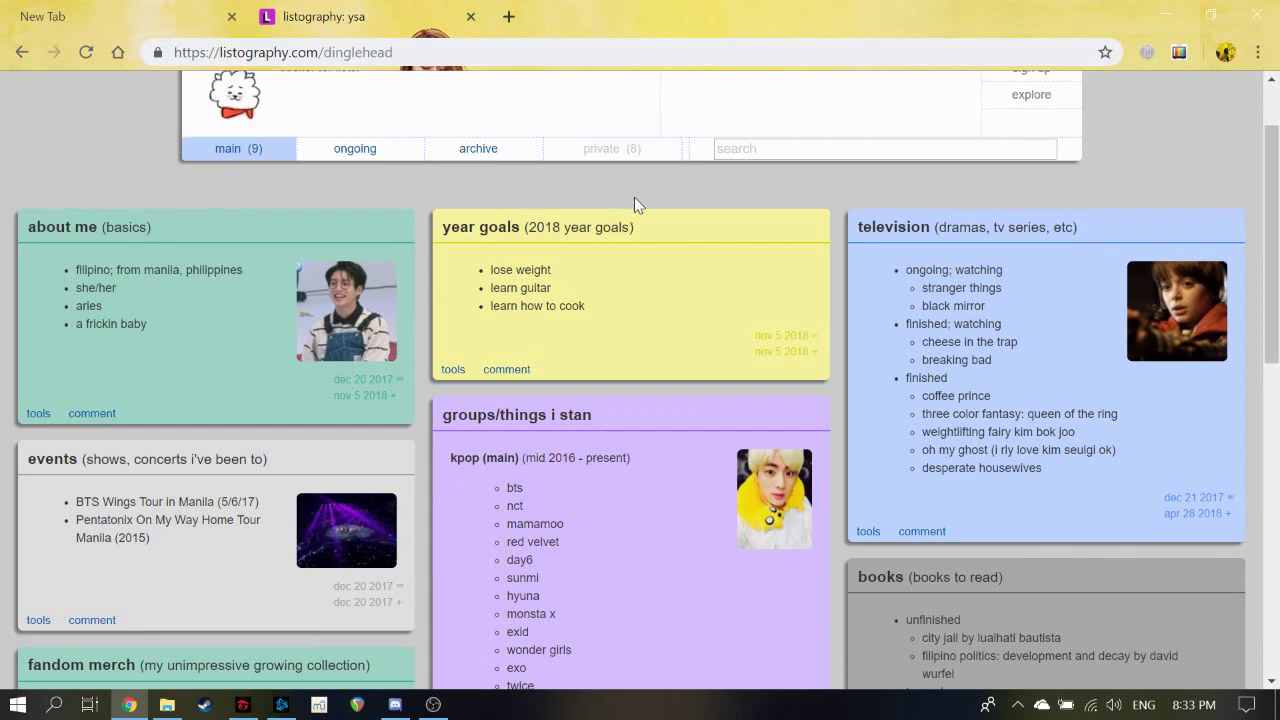
scroll(845, 319, "down", 4)
scroll(847, 325, "up", 5)
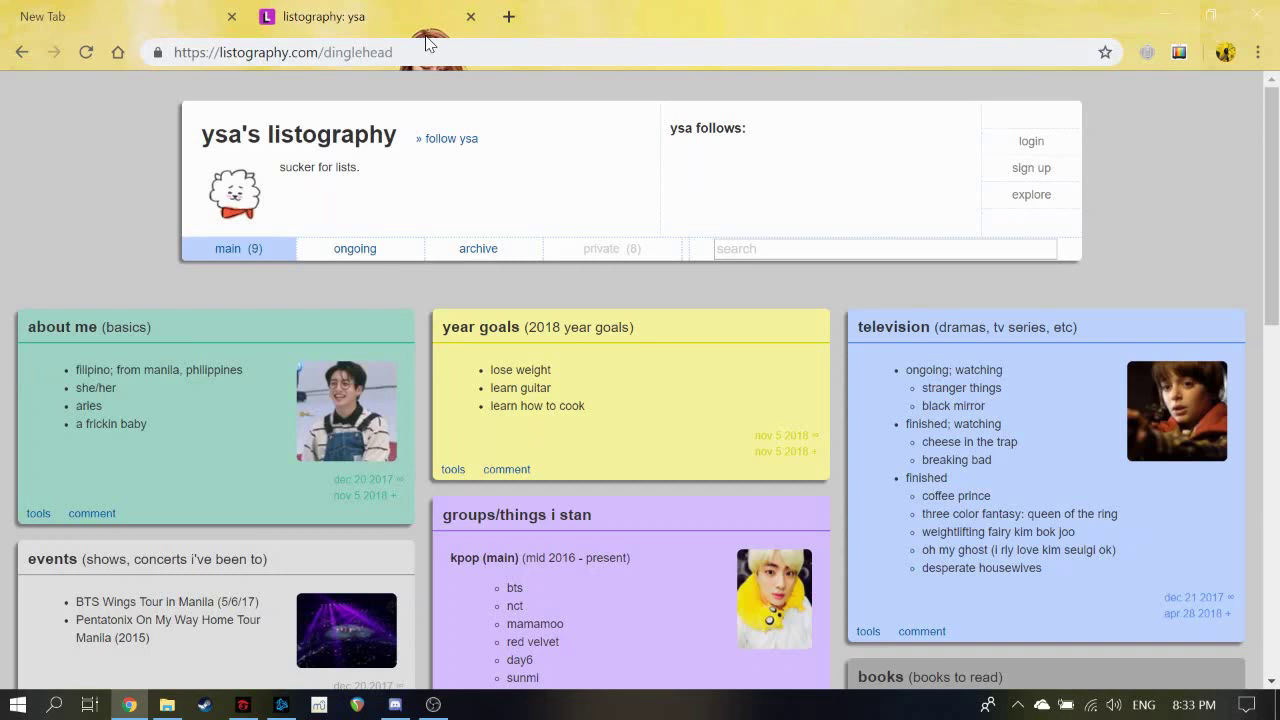